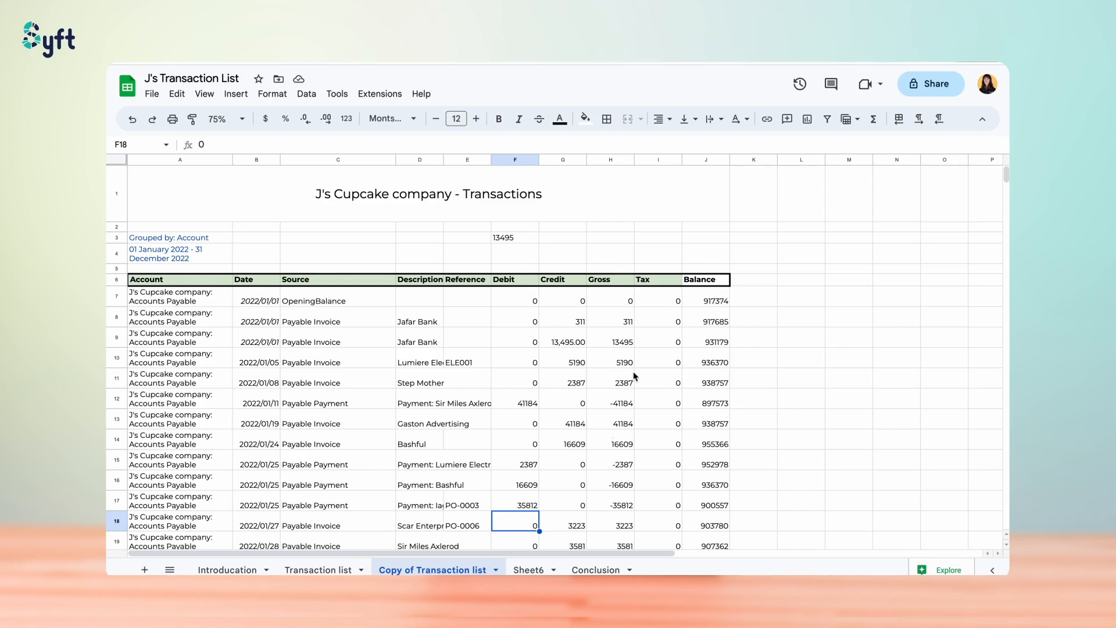
# - Start a conditional formatting rule for the Gross column and set its range to H6:H2085
pyautogui.click(608, 160)
pyautogui.moveTo(605, 301); pyautogui.dragTo(604, 481)
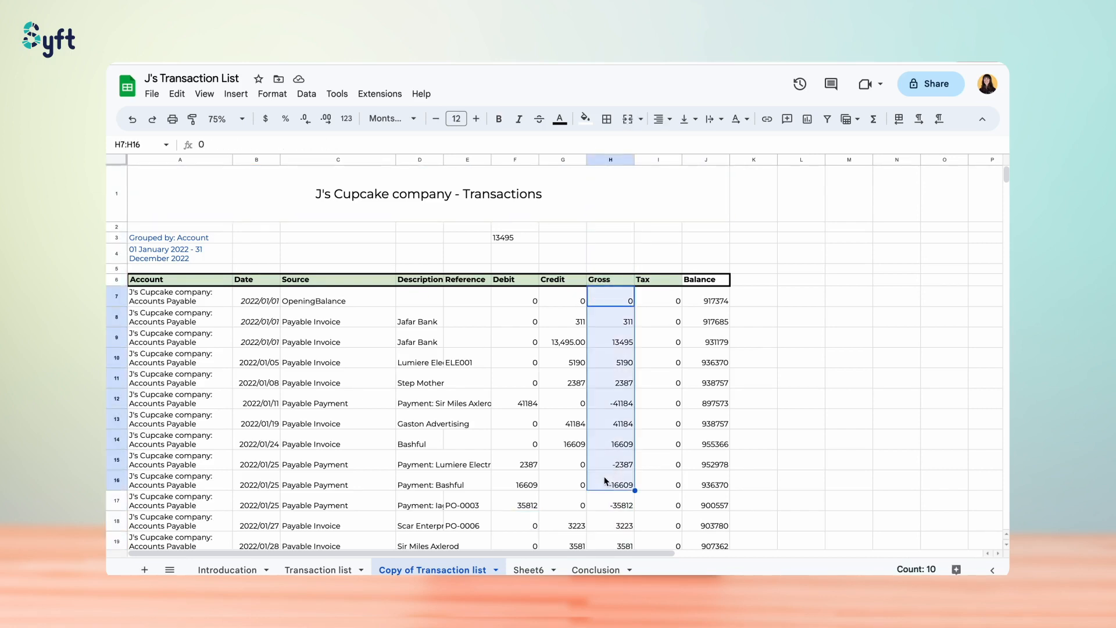
pyautogui.click(612, 160)
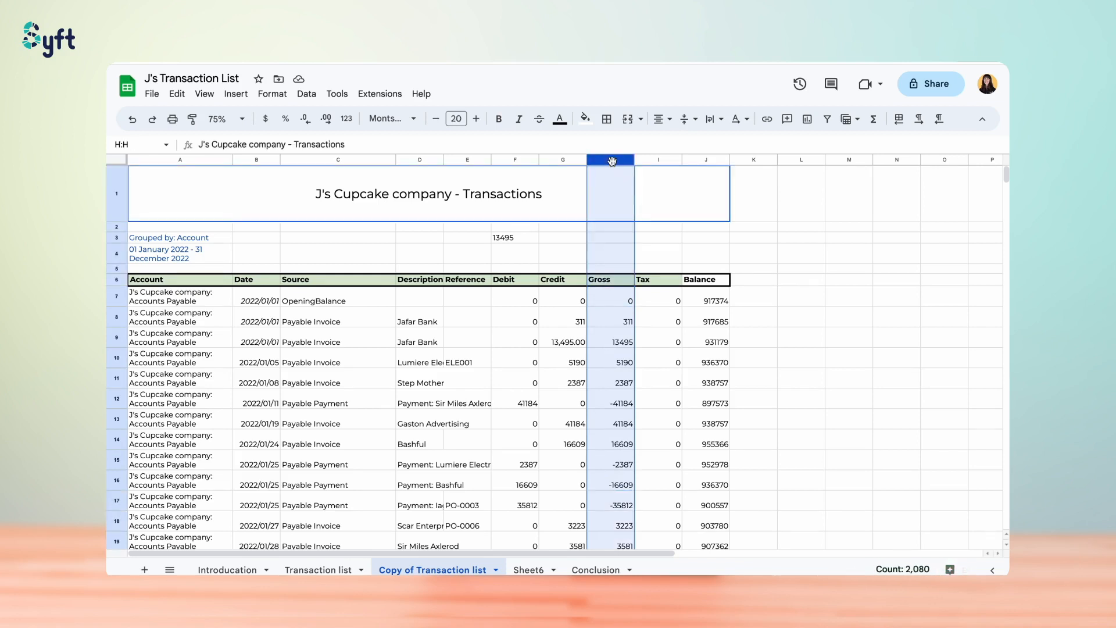
pyautogui.click(275, 98)
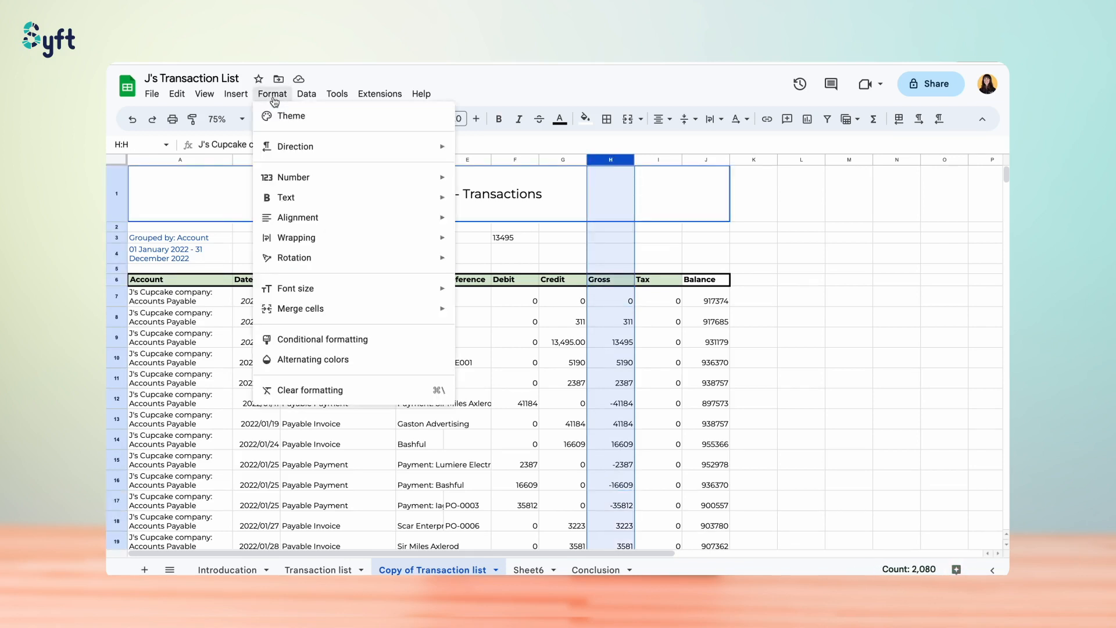
pyautogui.click(314, 340)
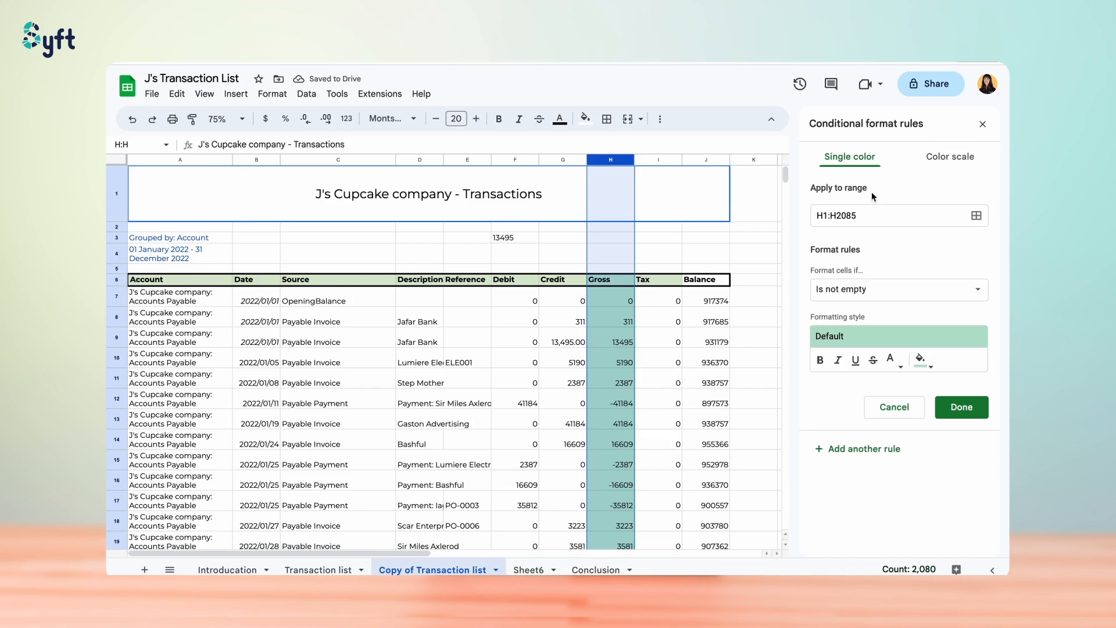
pyautogui.click(828, 214)
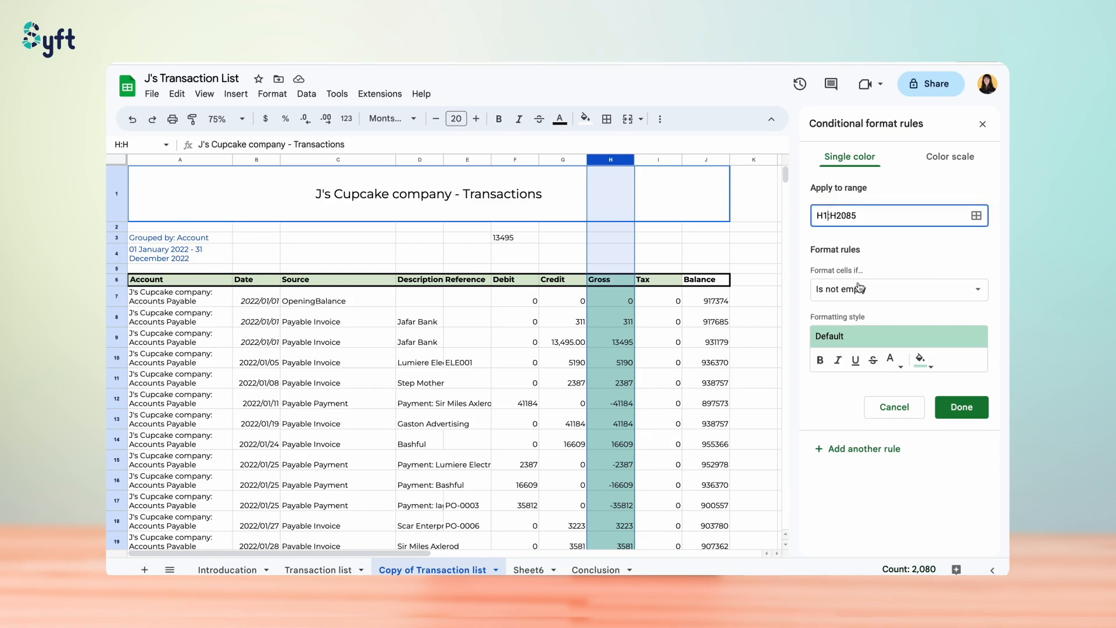
pyautogui.press('BackSpace')
pyautogui.write('6')
# - Set the Gross column rule's condition to Less than with the value 0
pyautogui.click(869, 289)
pyautogui.scroll(-2, 865, 442)
pyautogui.scroll(2, 865, 442)
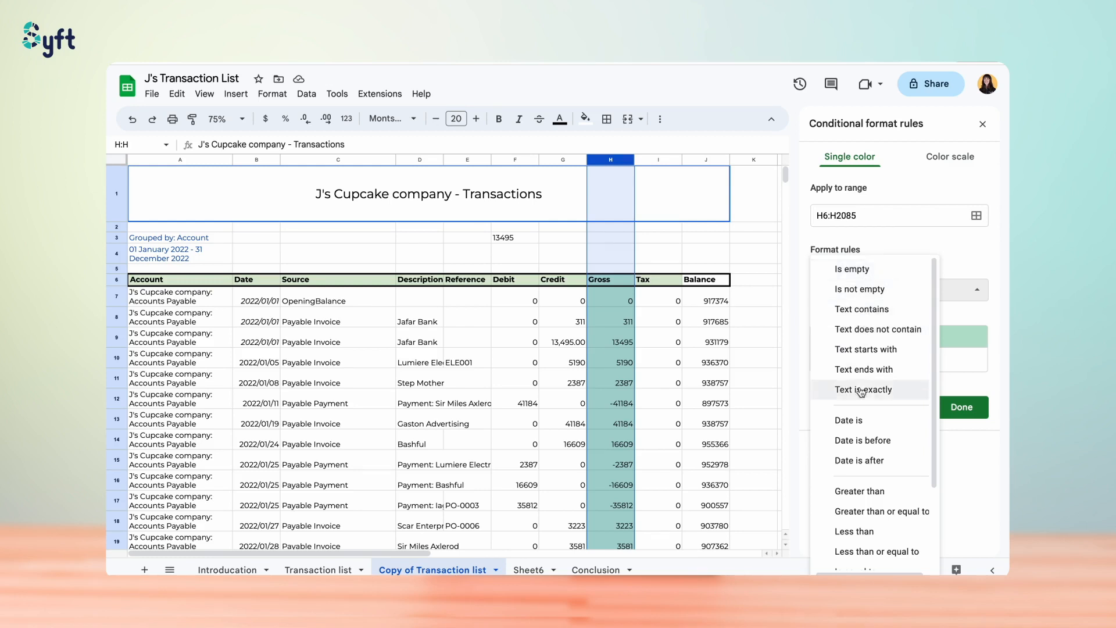
pyautogui.scroll(-1, 875, 407)
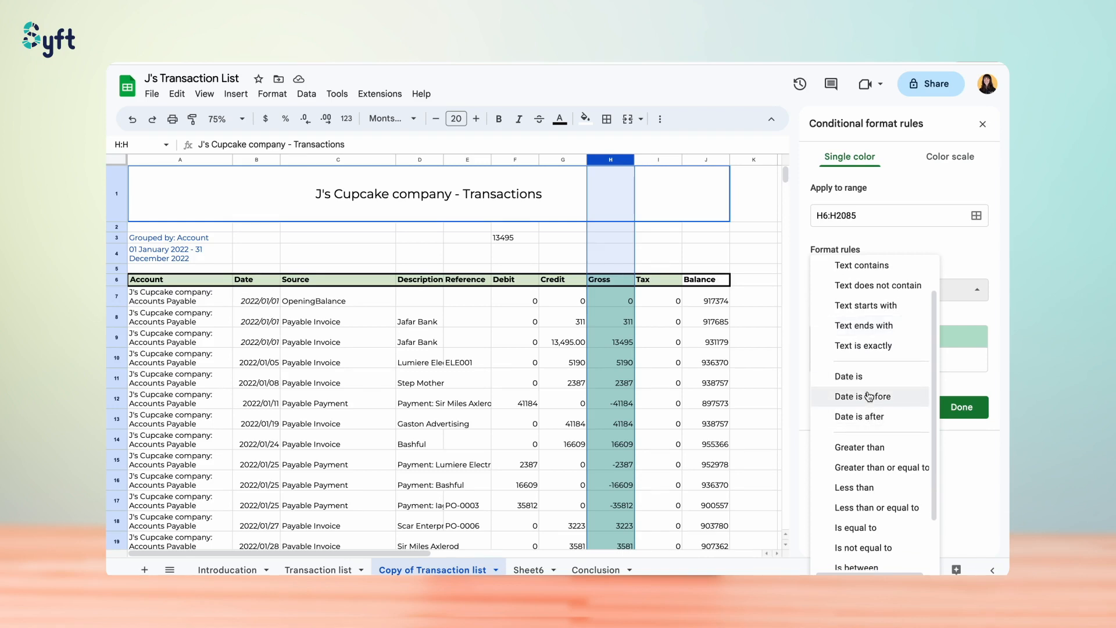
pyautogui.scroll(-1, 875, 392)
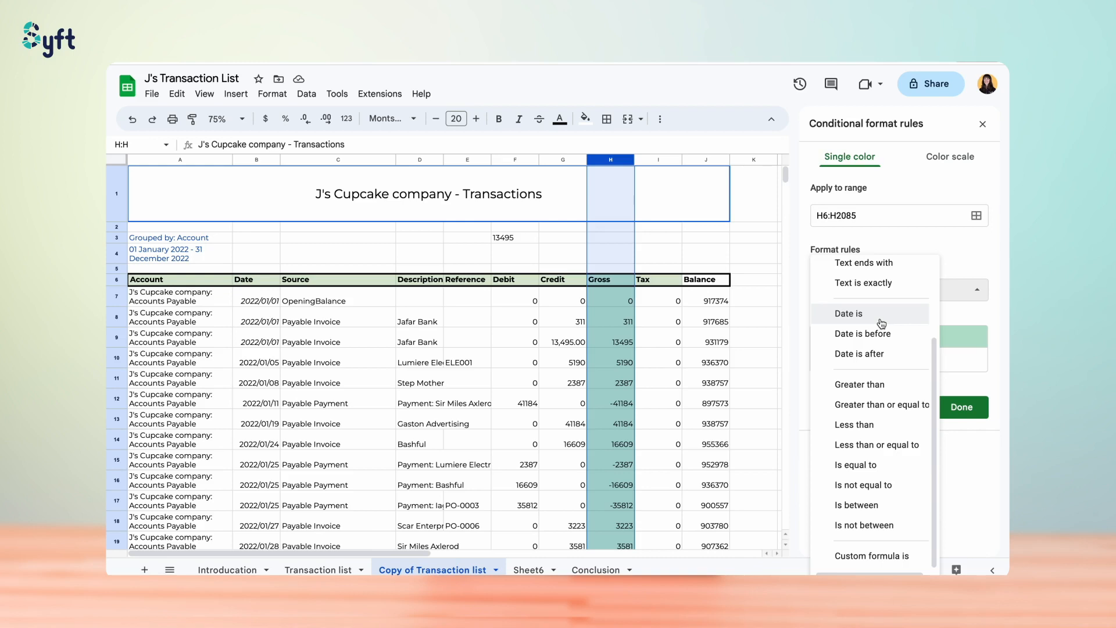
pyautogui.scroll(3, 843, 337)
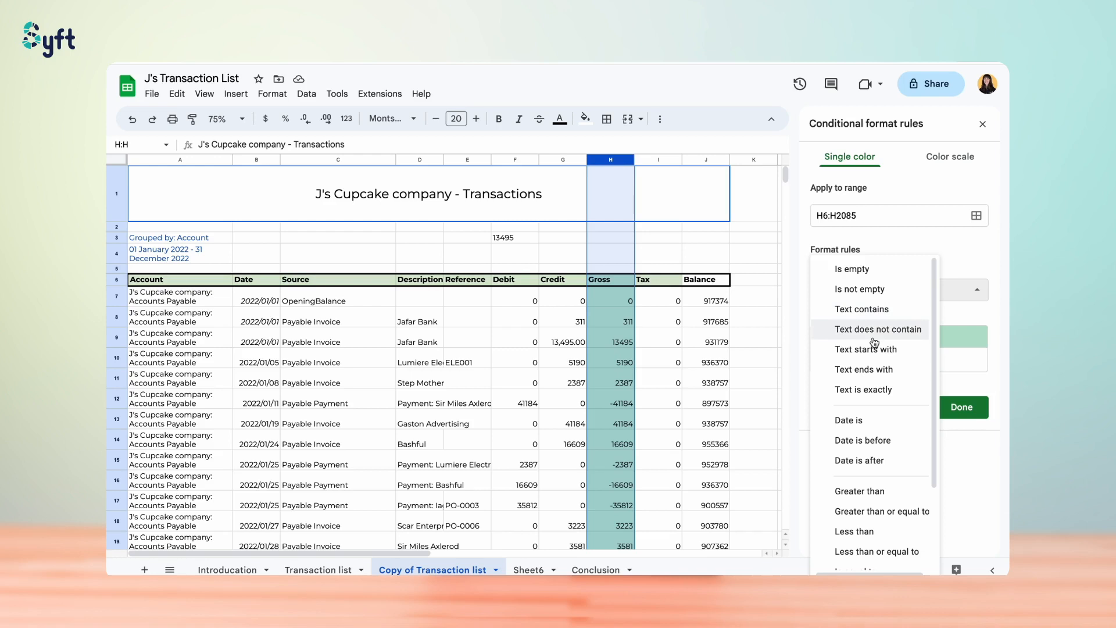
pyautogui.scroll(-3, 875, 344)
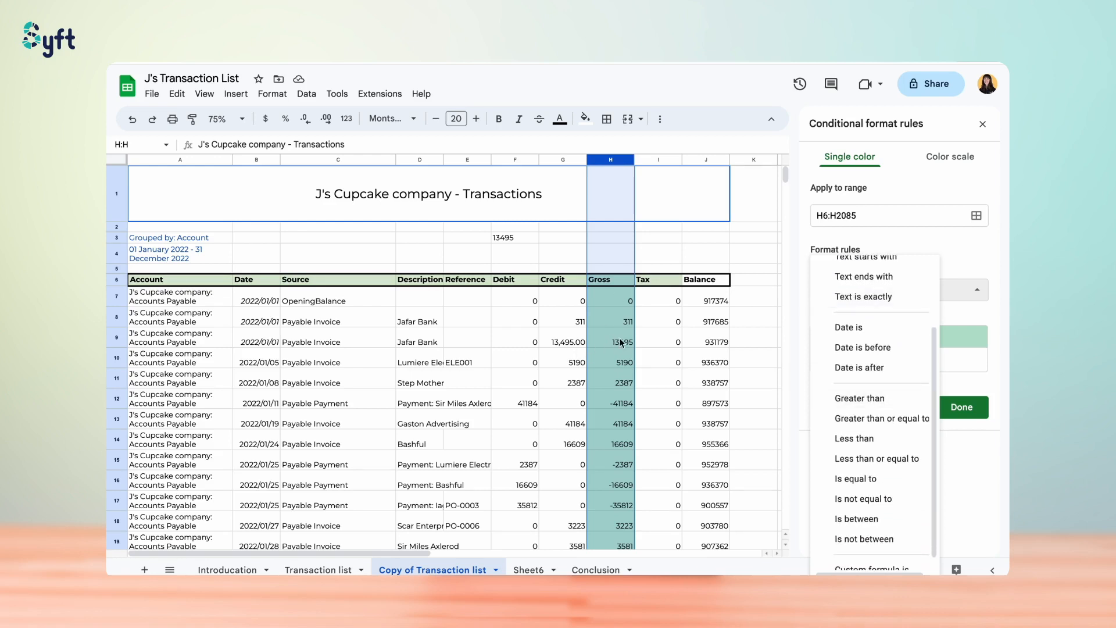
pyautogui.scroll(-1, 849, 407)
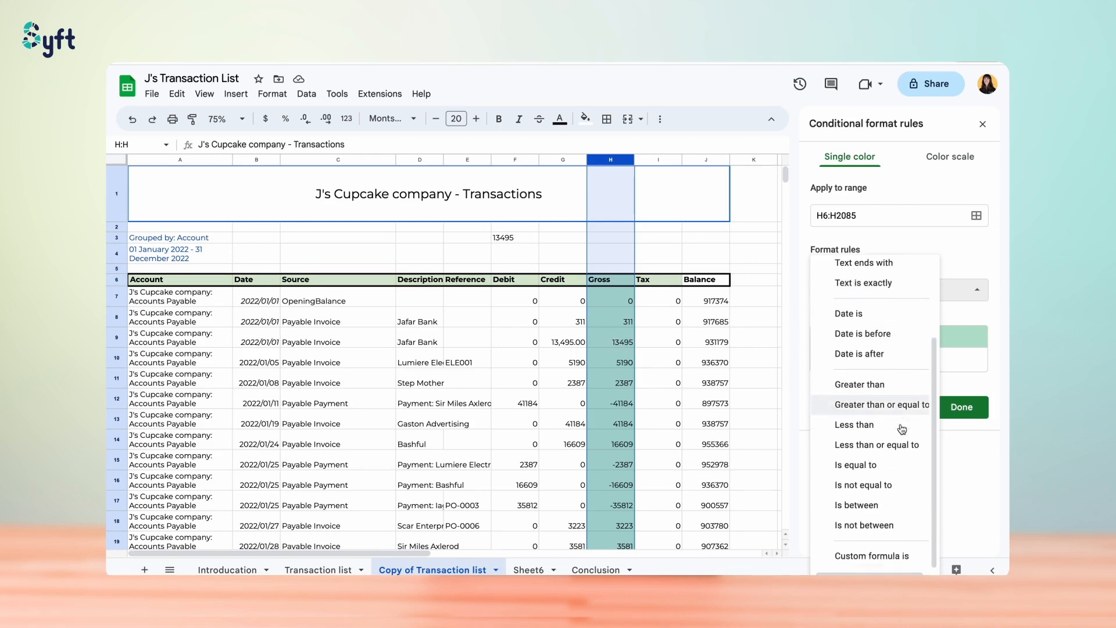
pyautogui.click(854, 424)
pyautogui.click(860, 317)
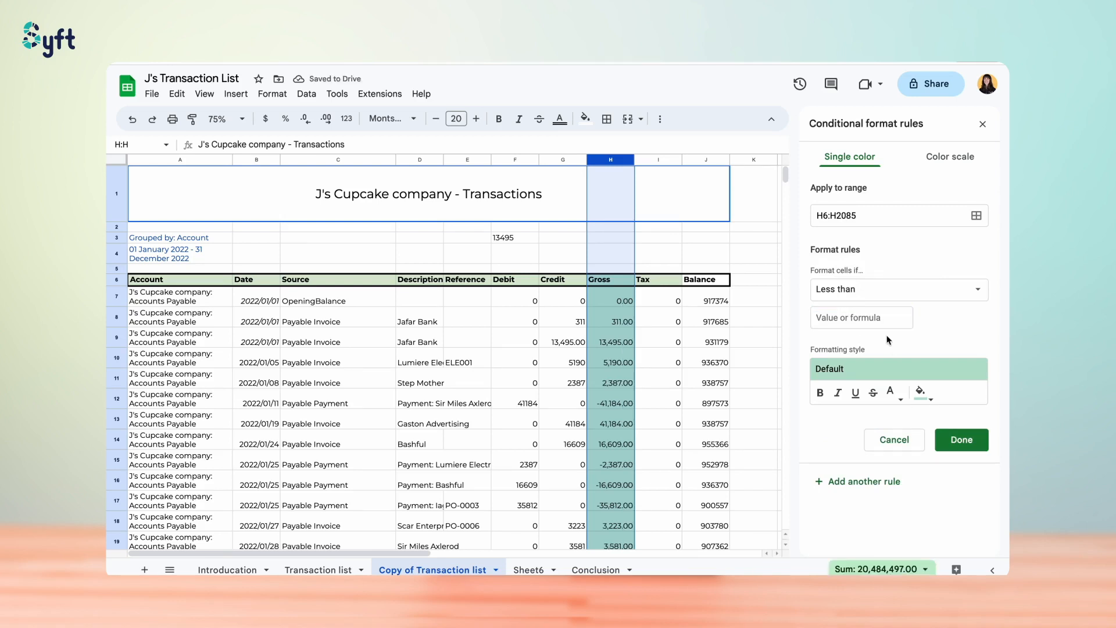
pyautogui.click(868, 318)
pyautogui.write('0')
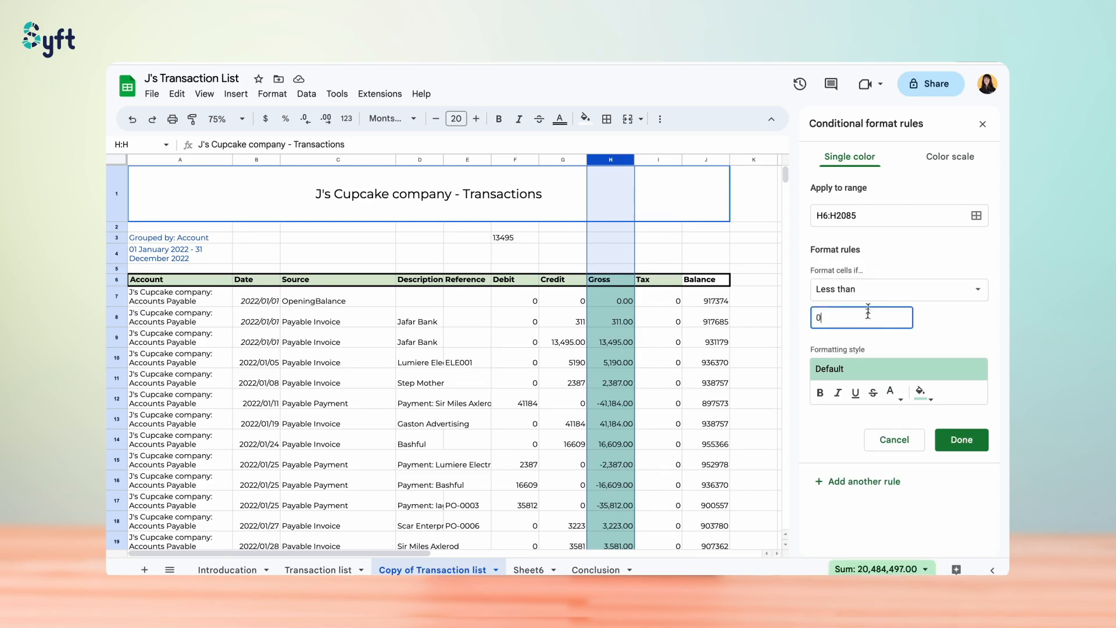
# - Give the less-than-0 rule the default red fill style and save the rule
pyautogui.click(854, 377)
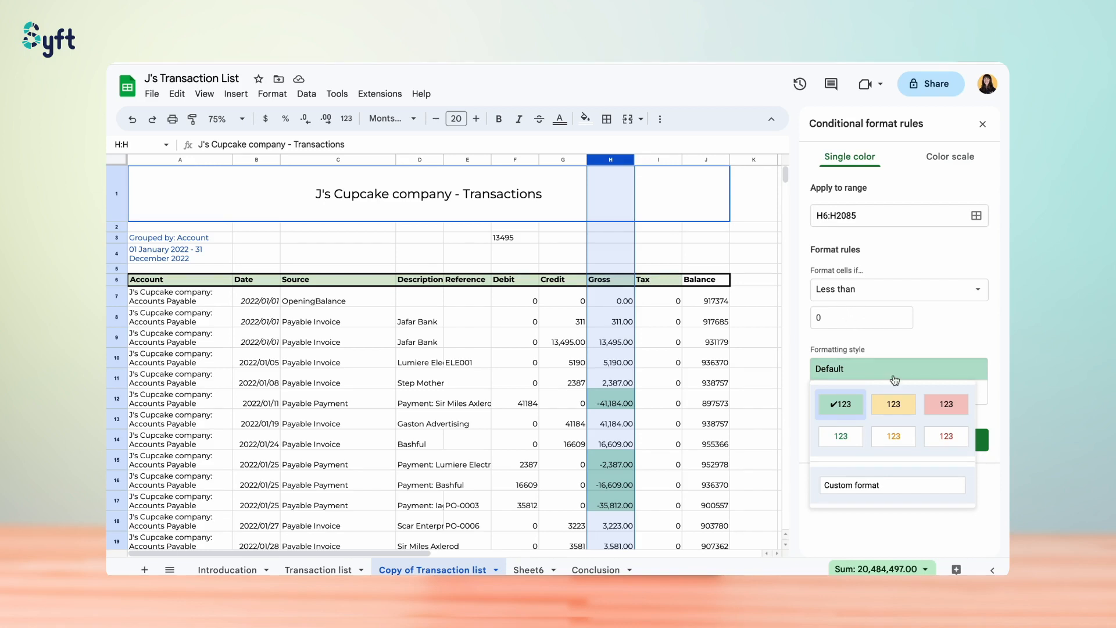
pyautogui.click(941, 406)
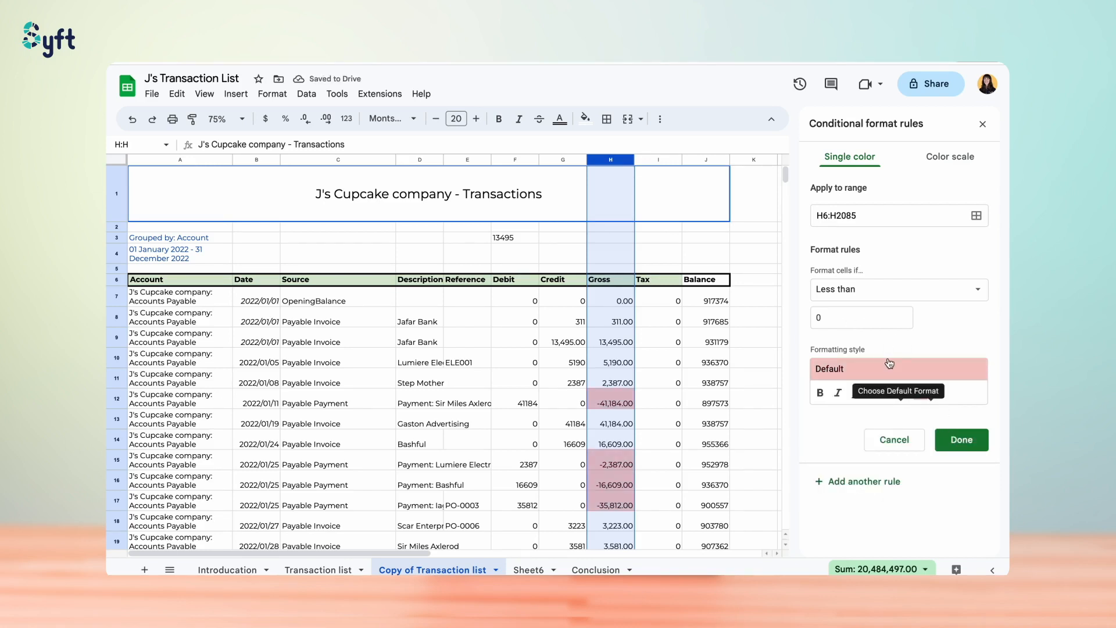
pyautogui.click(963, 442)
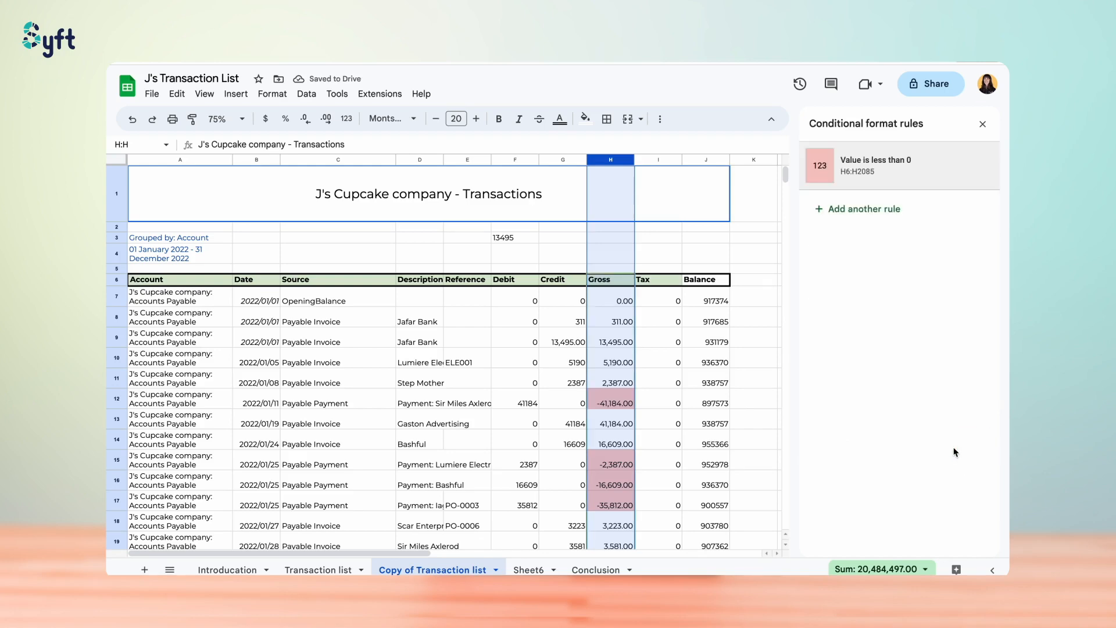
# - Examine which cells in the Gross column the less-than-0 rule highlights
pyautogui.click(698, 352)
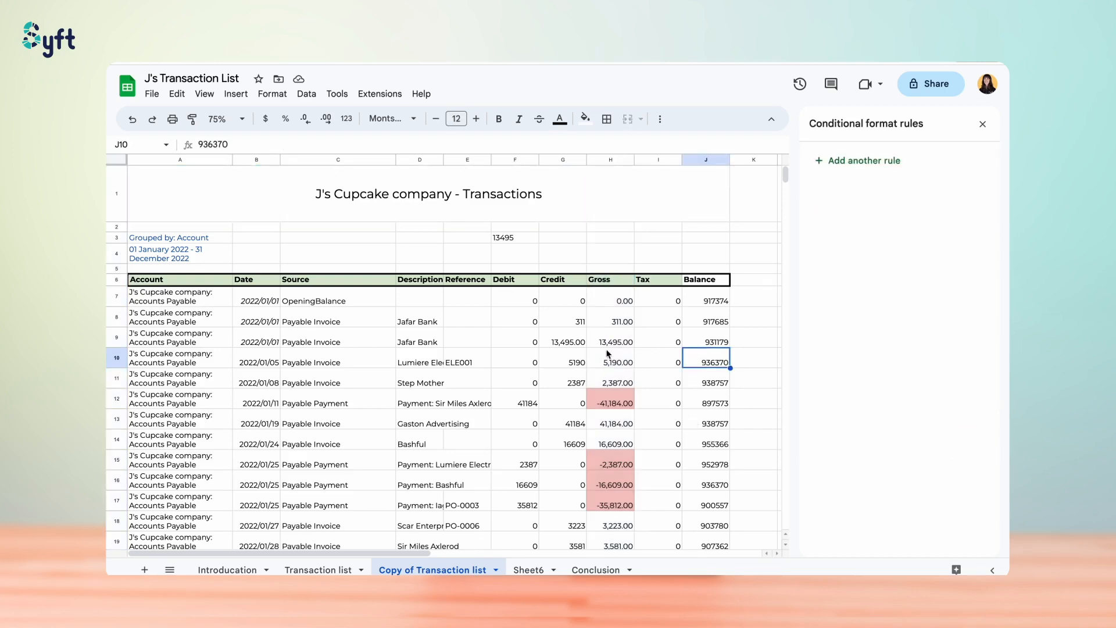
pyautogui.scroll(-3, 606, 409)
pyautogui.scroll(-2, 606, 411)
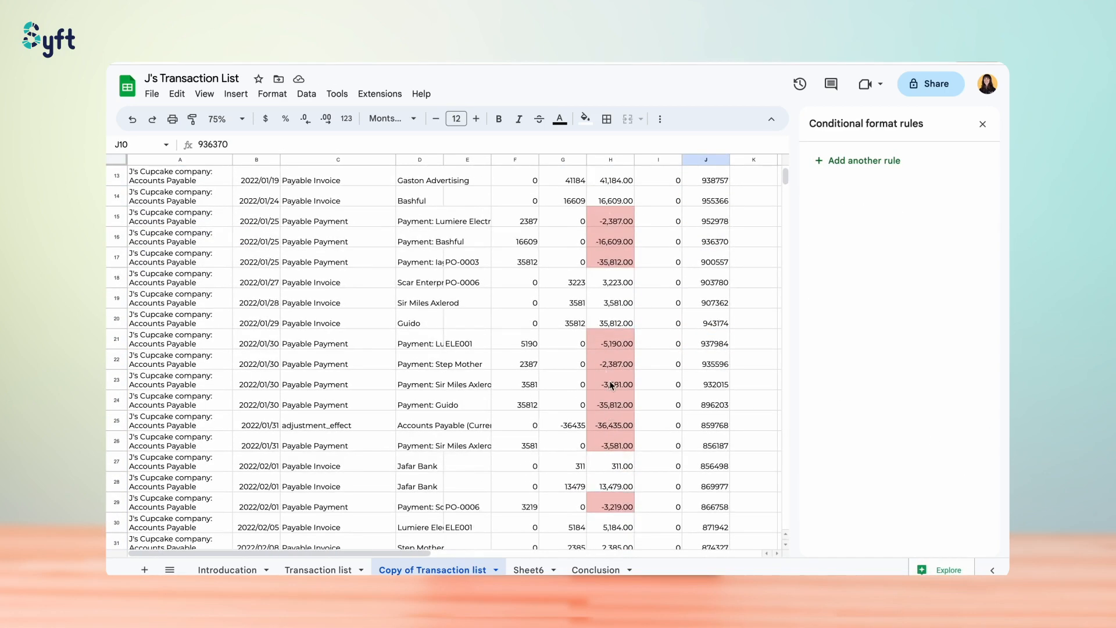
pyautogui.scroll(5, 612, 385)
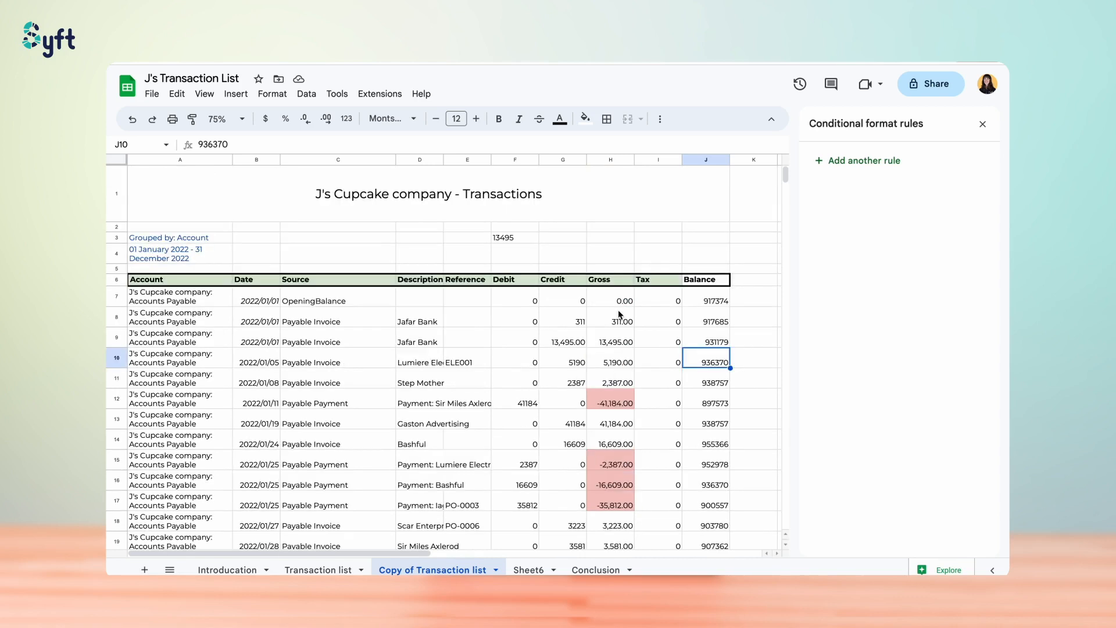
pyautogui.click(612, 397)
pyautogui.click(608, 463)
pyautogui.click(606, 485)
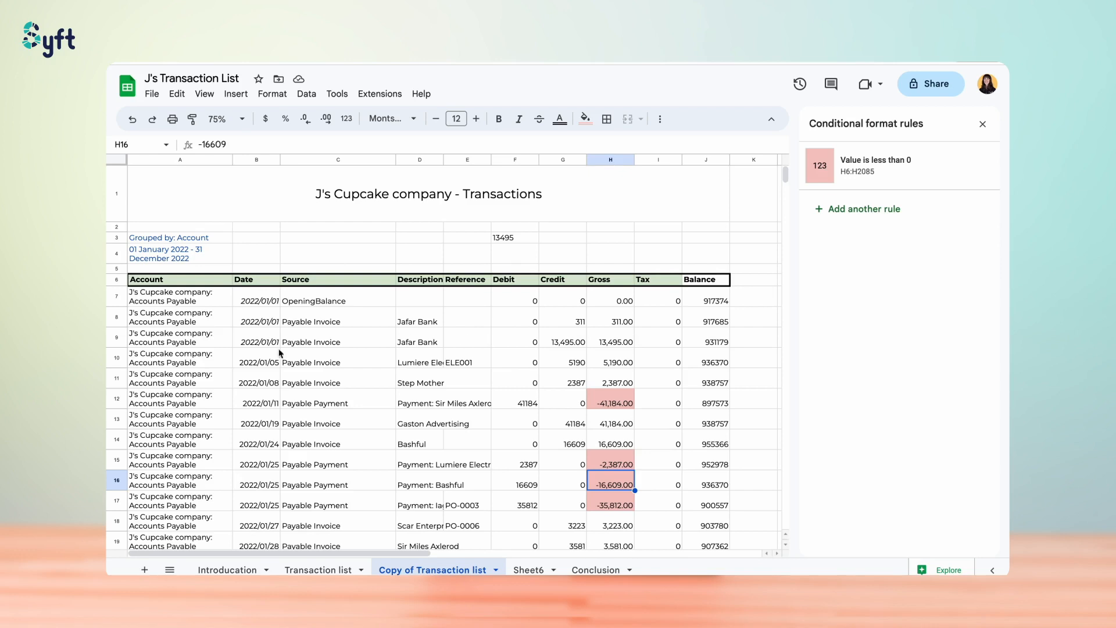
# - Add a second conditional formatting rule to the Gross column with the condition Text contains 10
pyautogui.click(620, 162)
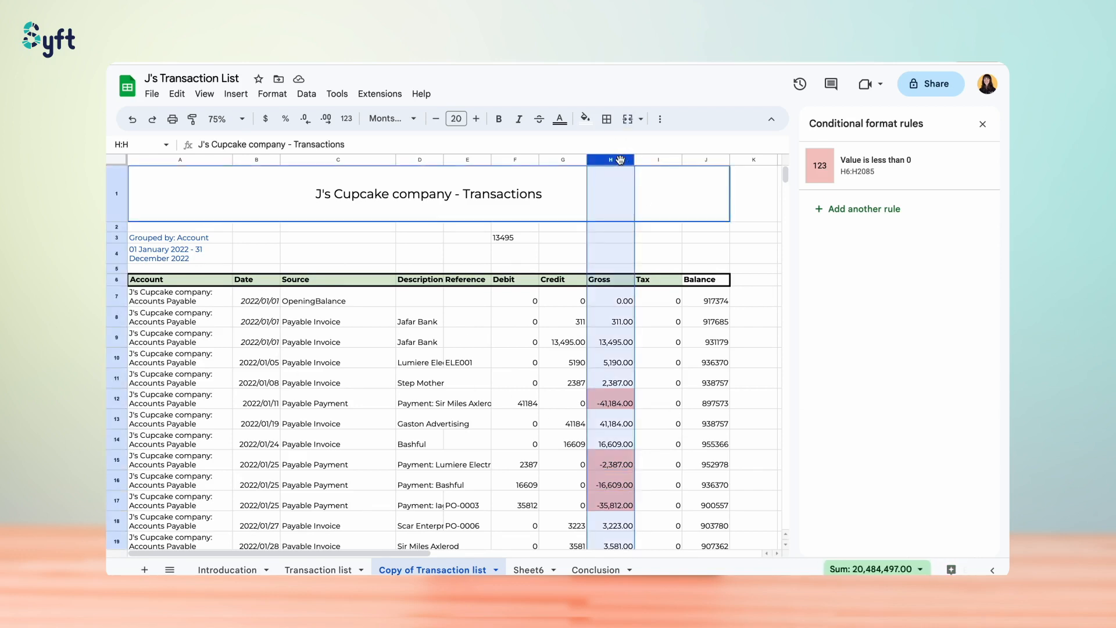
pyautogui.click(853, 210)
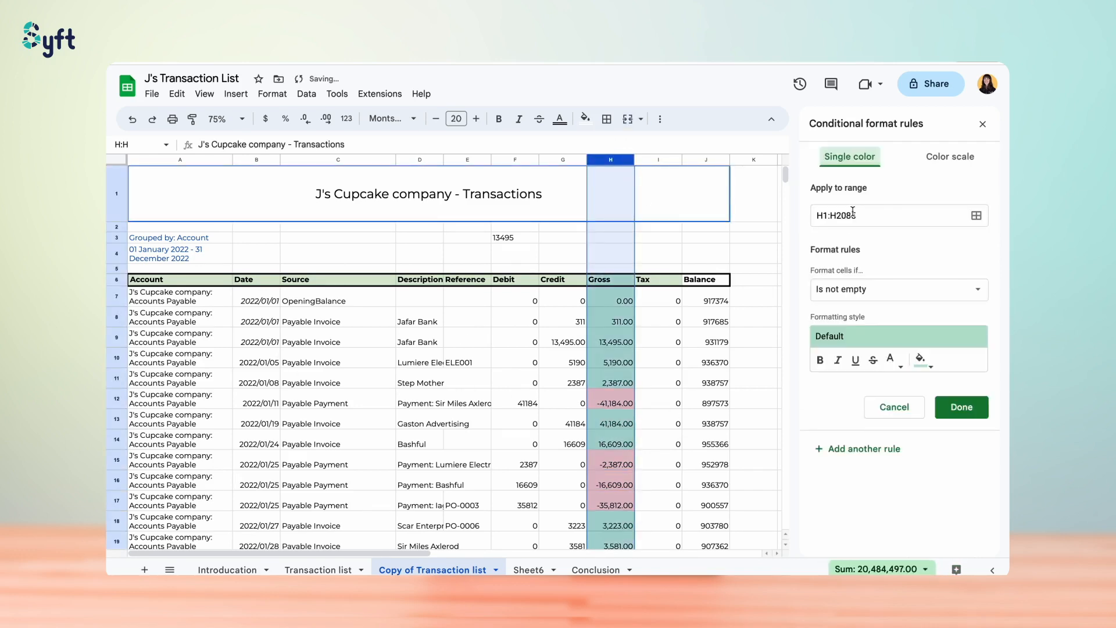
pyautogui.click(872, 296)
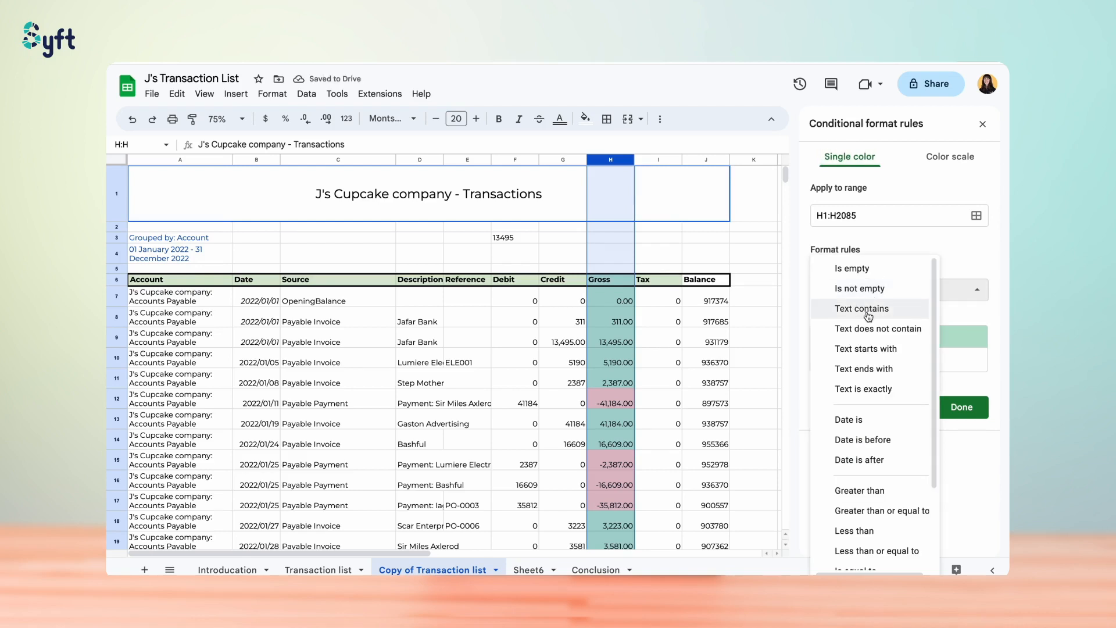
pyautogui.click(868, 316)
pyautogui.click(858, 317)
pyautogui.write('10')
# - Give the Text contains 10 rule the default yellow fill style and save the rule
pyautogui.click(920, 393)
pyautogui.click(890, 402)
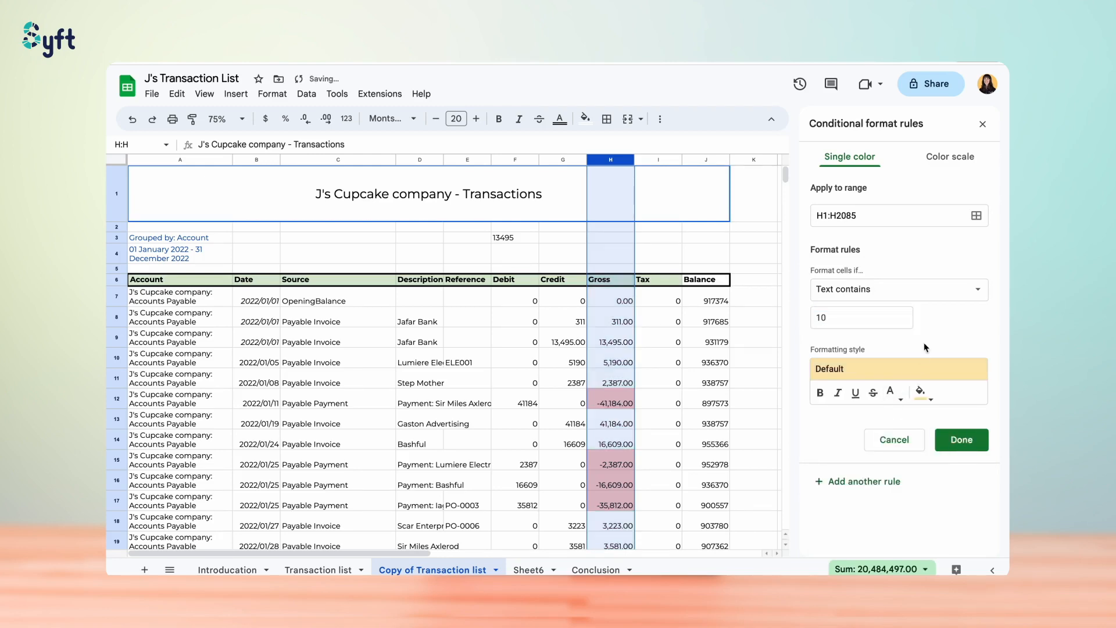
pyautogui.scroll(-10, 597, 389)
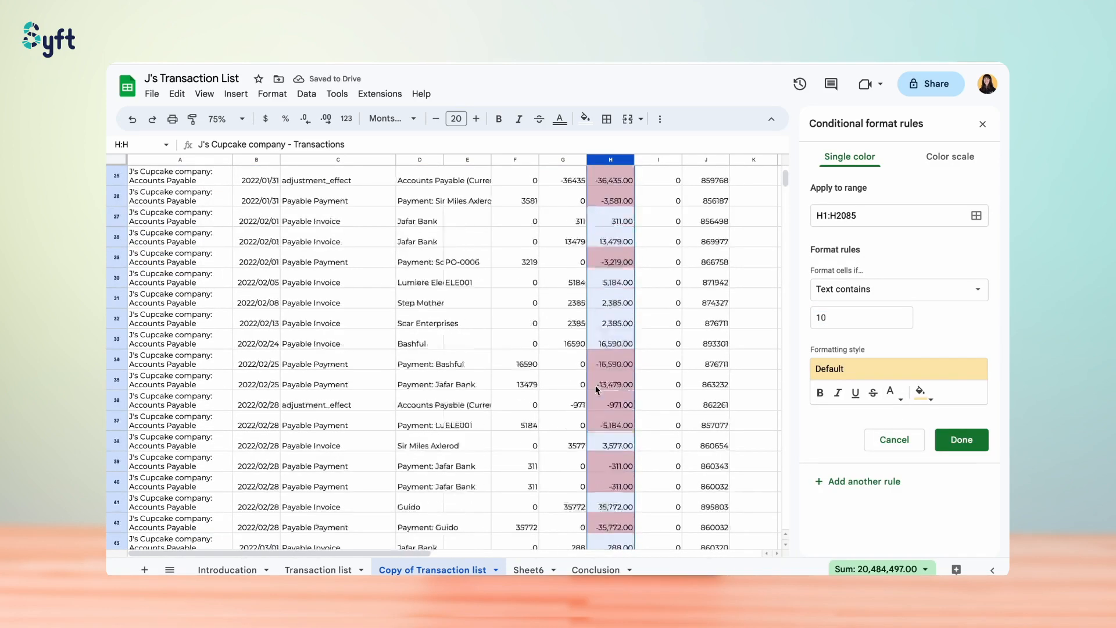
pyautogui.scroll(10, 597, 389)
pyautogui.click(868, 370)
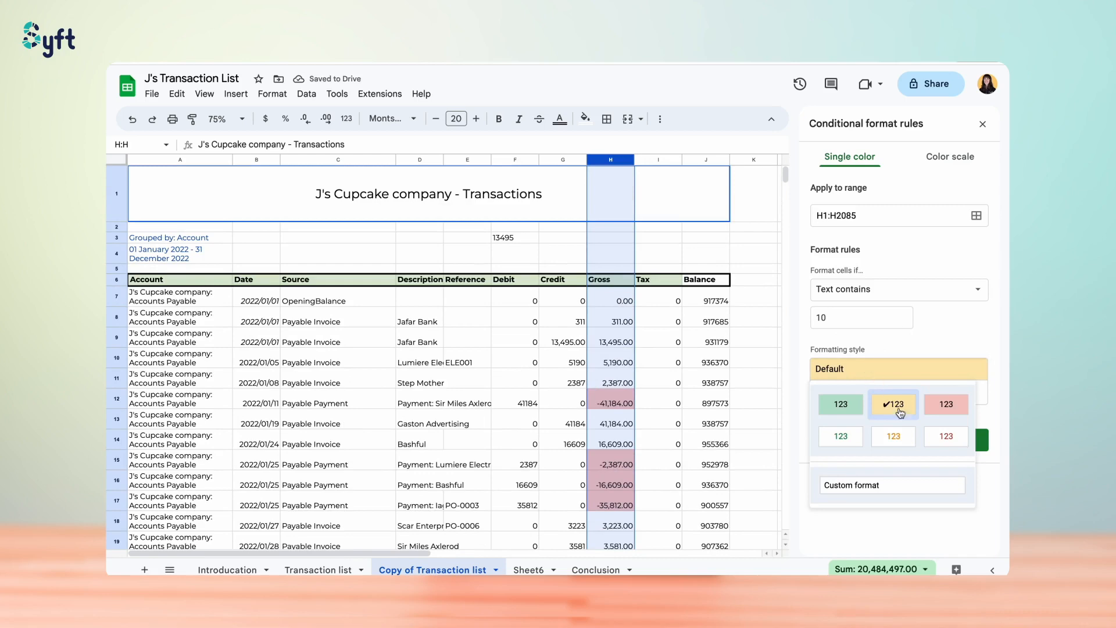
pyautogui.click(896, 407)
pyautogui.click(965, 447)
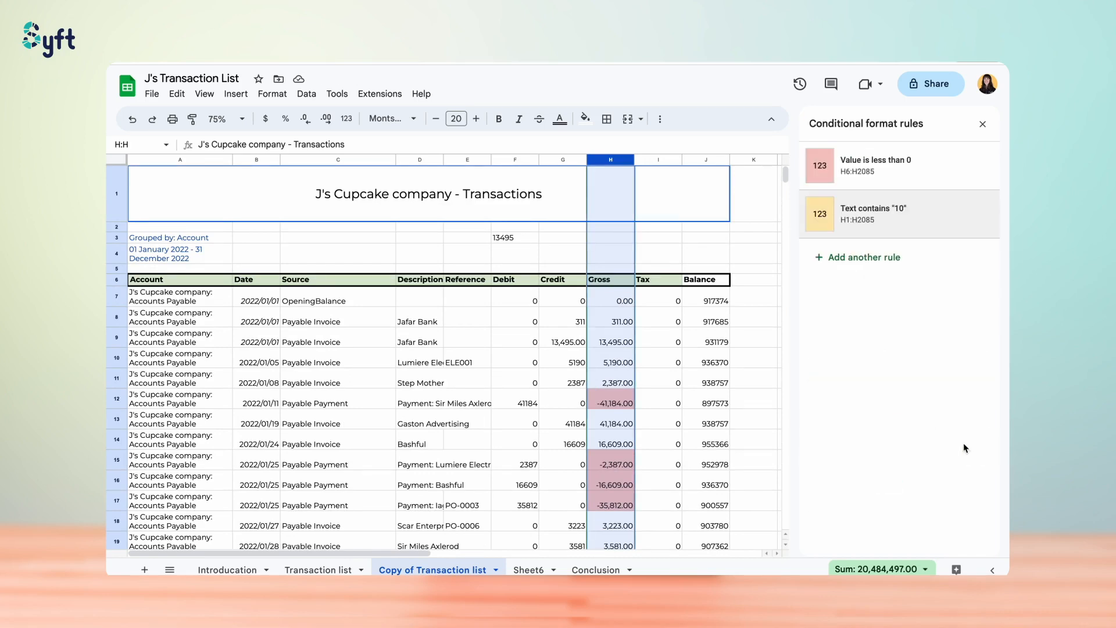
# - Look through the Gross column for cells highlighted by the Text contains 10 rule
pyautogui.click(680, 402)
pyautogui.scroll(-12, 681, 401)
pyautogui.scroll(-3, 680, 403)
pyautogui.click(610, 324)
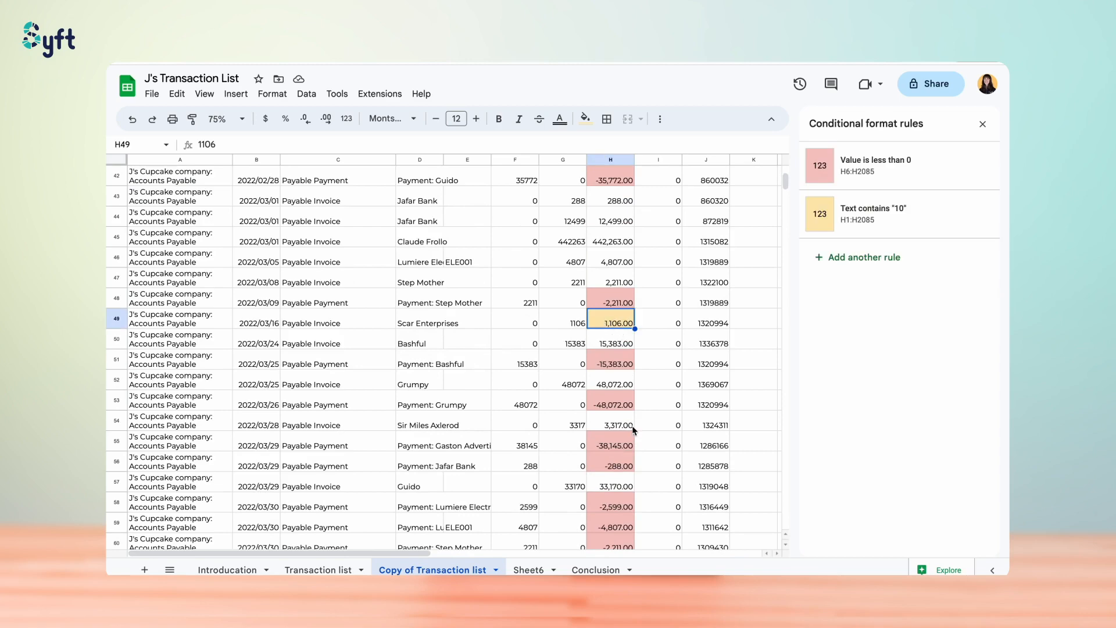
pyautogui.scroll(-12, 634, 431)
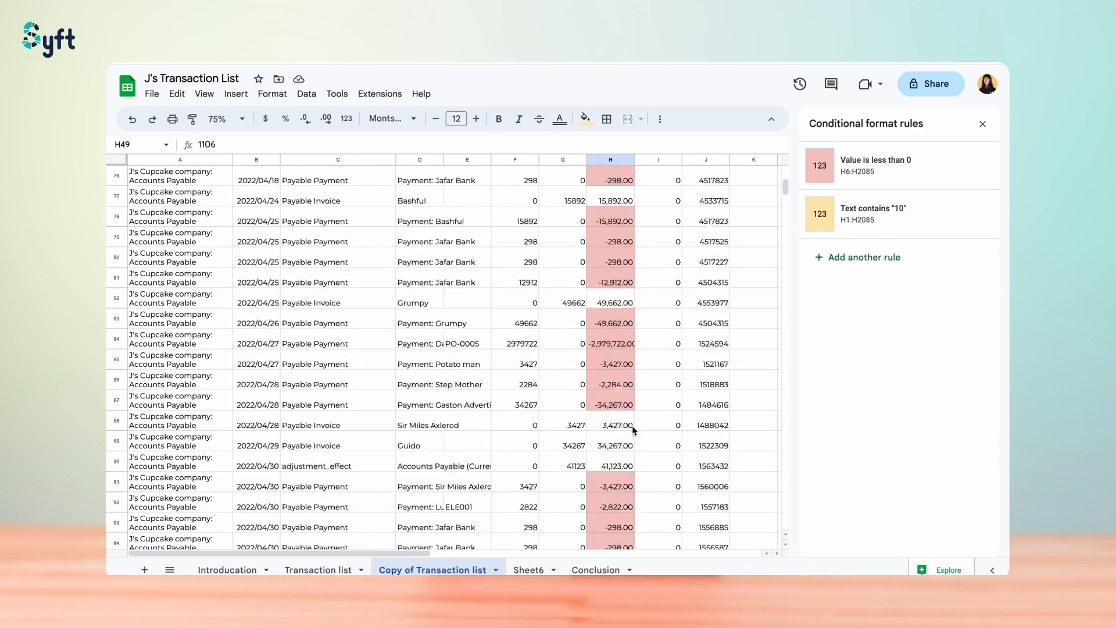
pyautogui.scroll(20, 633, 430)
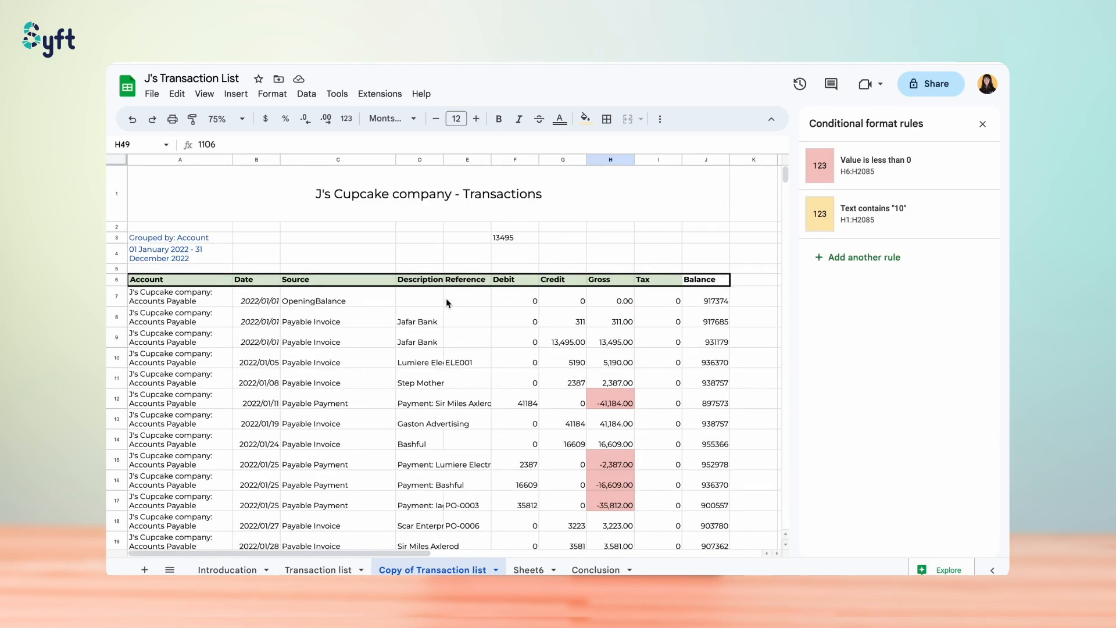
# - Add a conditional formatting rule to the Description column with the condition Text contains mother
pyautogui.click(427, 164)
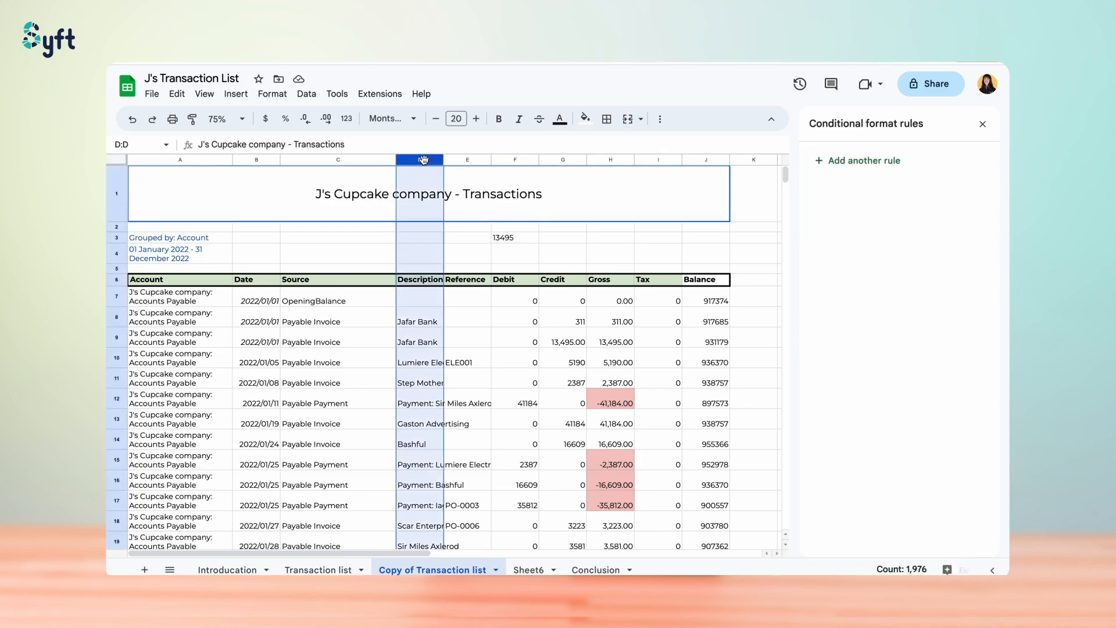
pyautogui.click(338, 319)
pyautogui.click(418, 348)
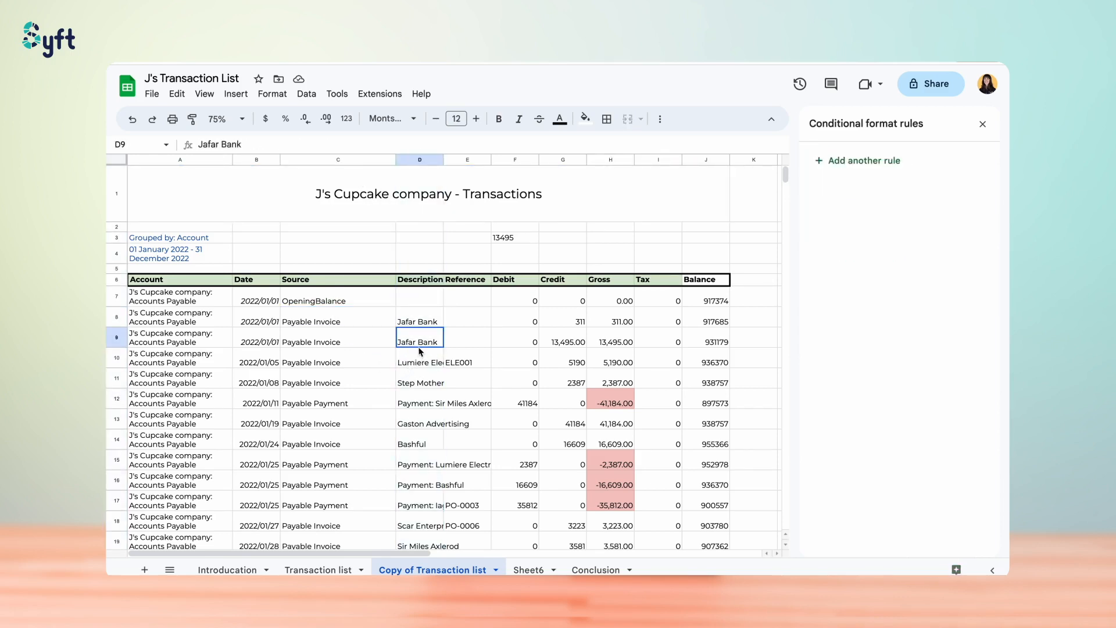
pyautogui.click(417, 158)
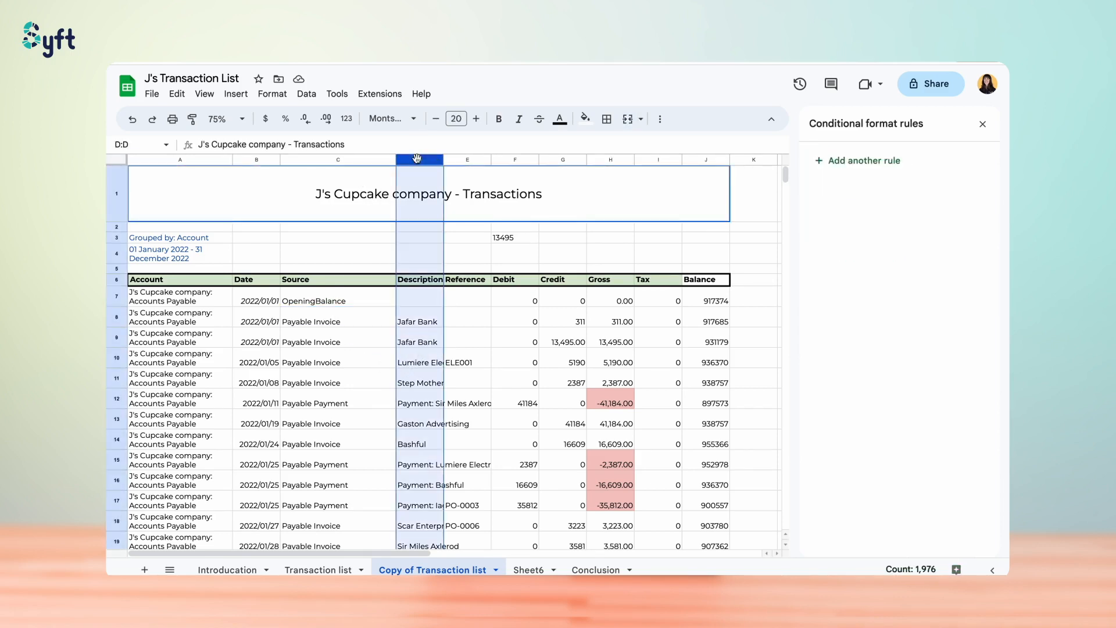
pyautogui.click(848, 160)
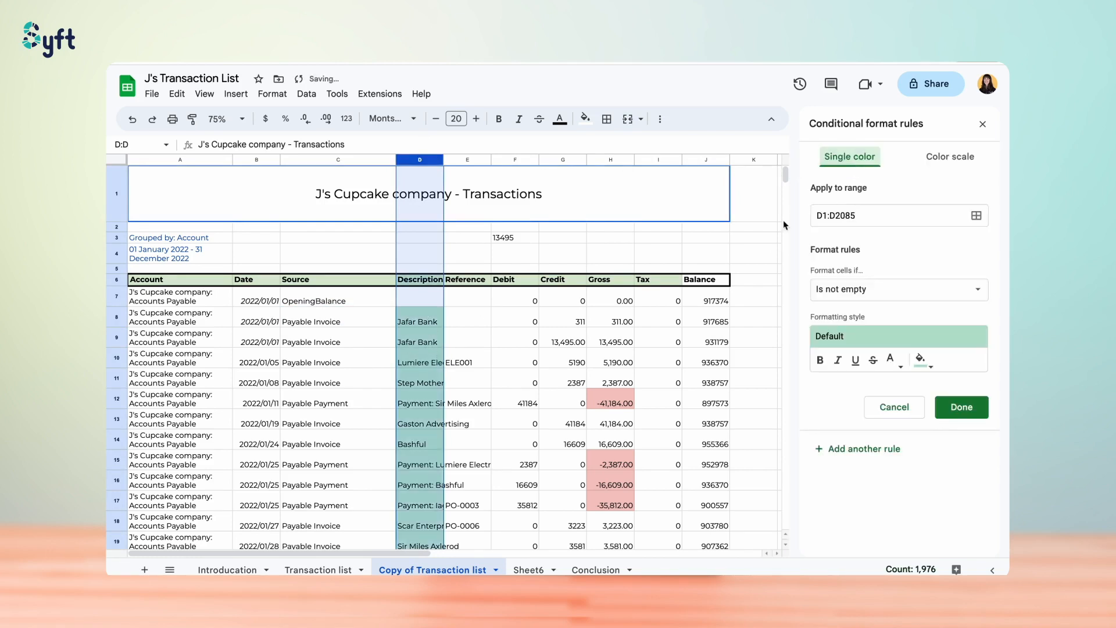
pyautogui.click(871, 290)
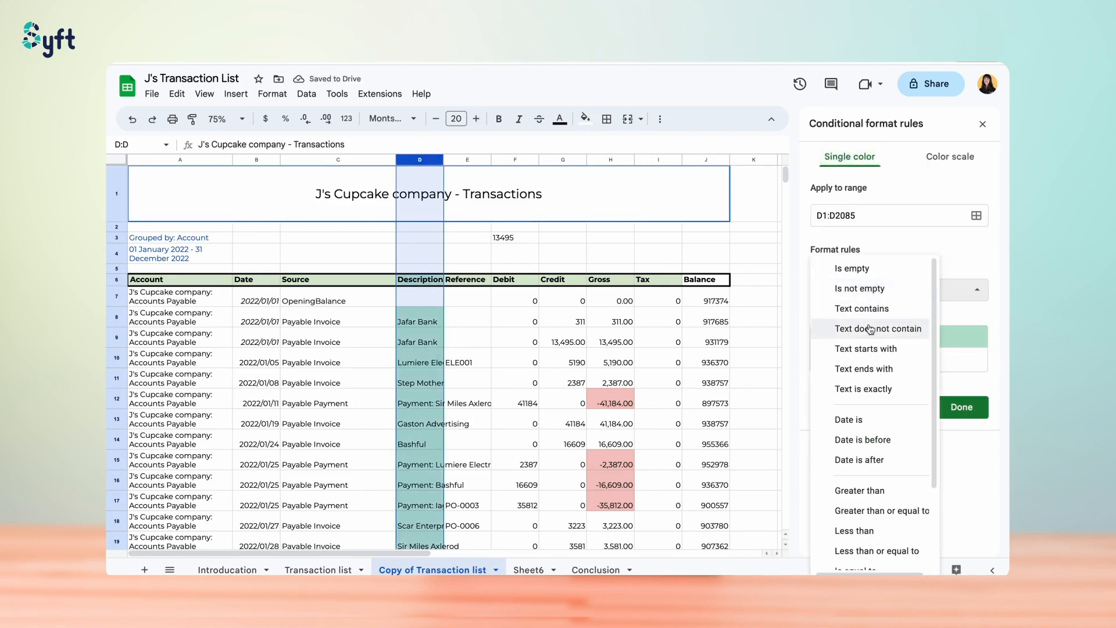
pyautogui.click(866, 308)
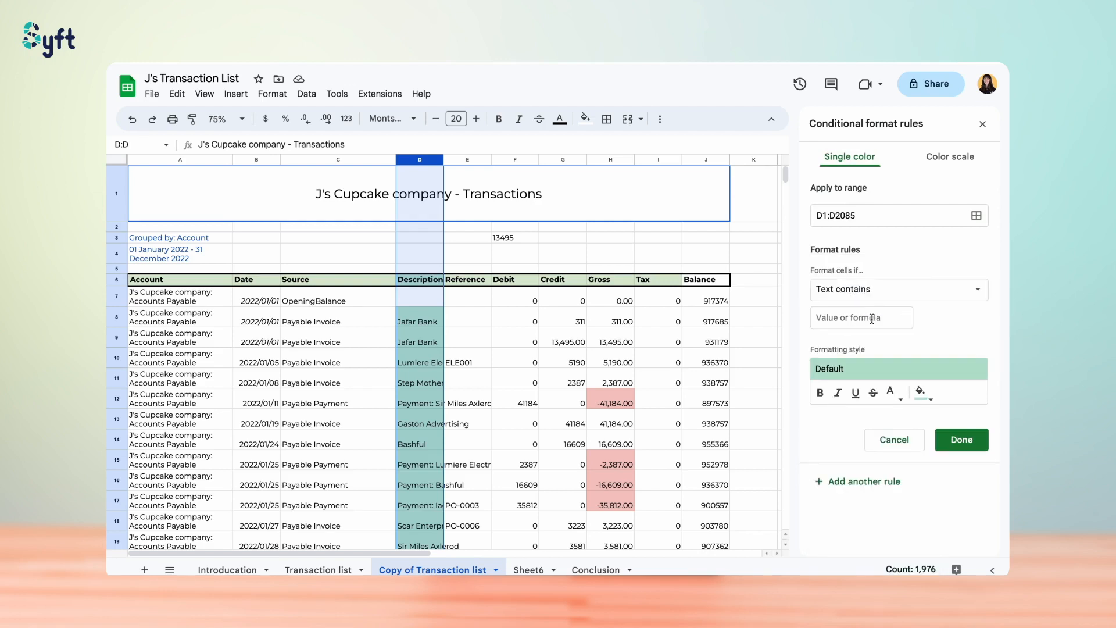
pyautogui.click(869, 317)
pyautogui.write('mother')
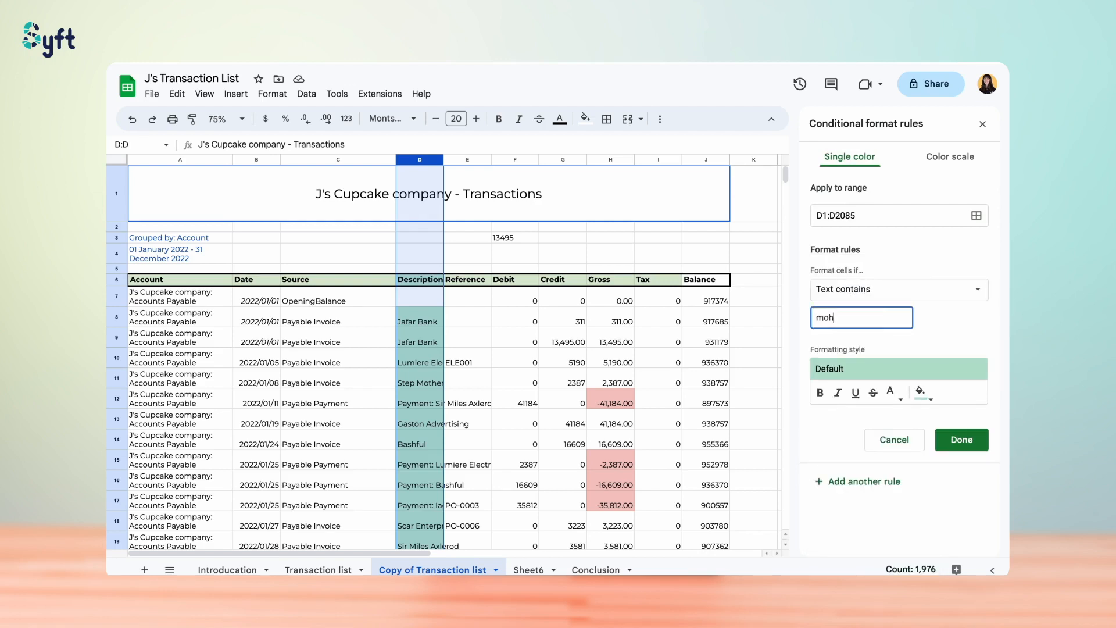
# - Give the Text contains mother rule the default yellow fill style and save it
pyautogui.click(959, 374)
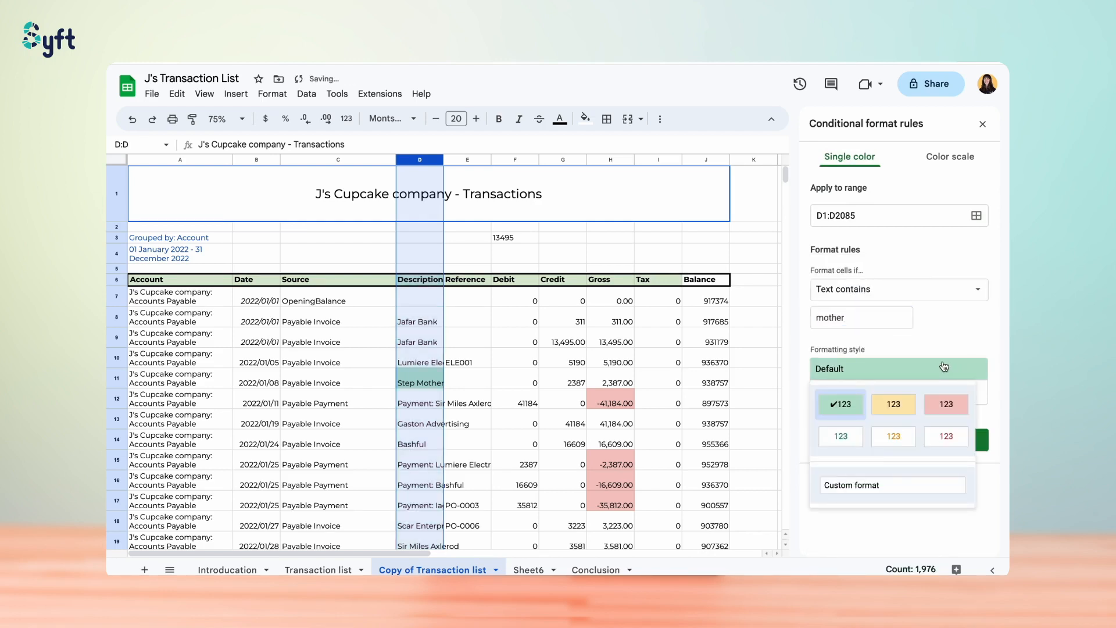
pyautogui.click(901, 409)
pyautogui.click(963, 440)
# - Look through the Description column for cells highlighted by the Text contains mother rule
pyautogui.click(416, 381)
pyautogui.scroll(-5, 420, 393)
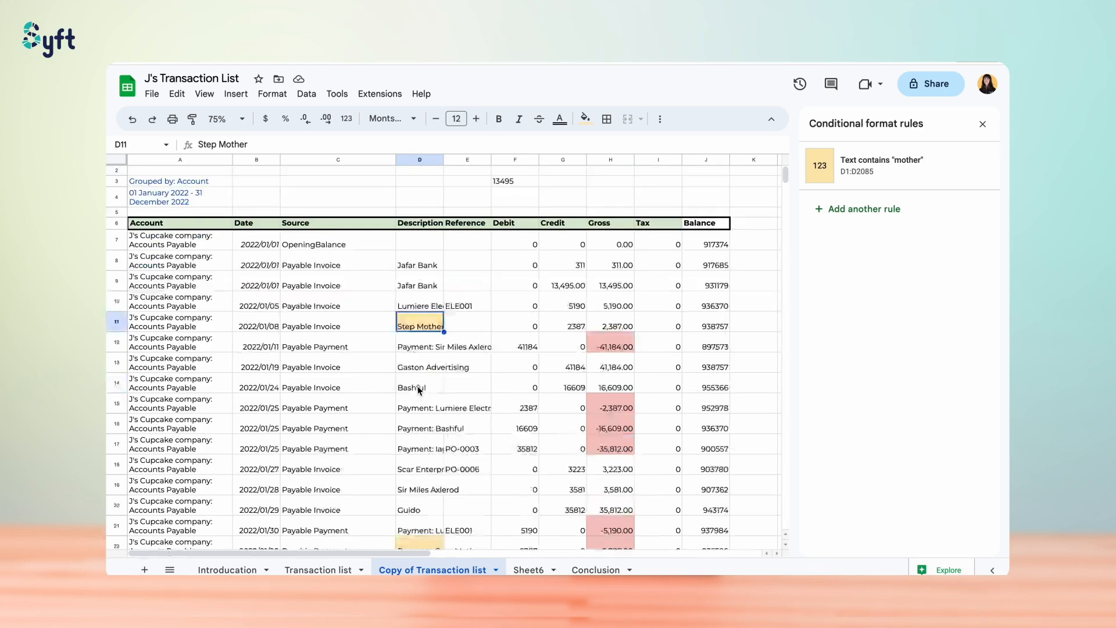
pyautogui.click(416, 263)
pyautogui.click(415, 445)
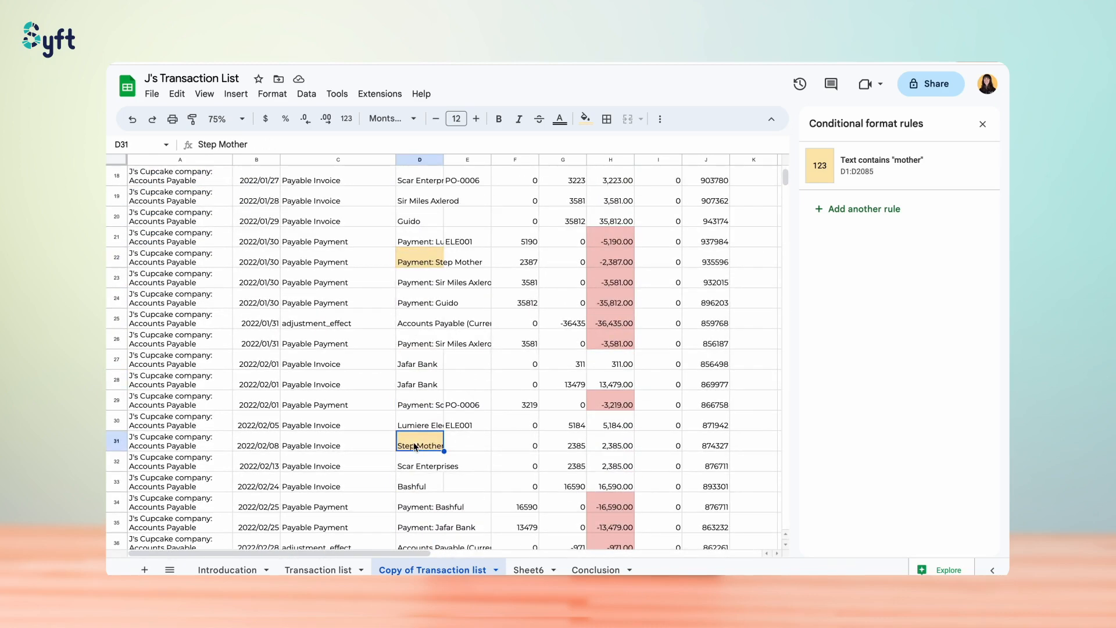
pyautogui.scroll(5, 415, 446)
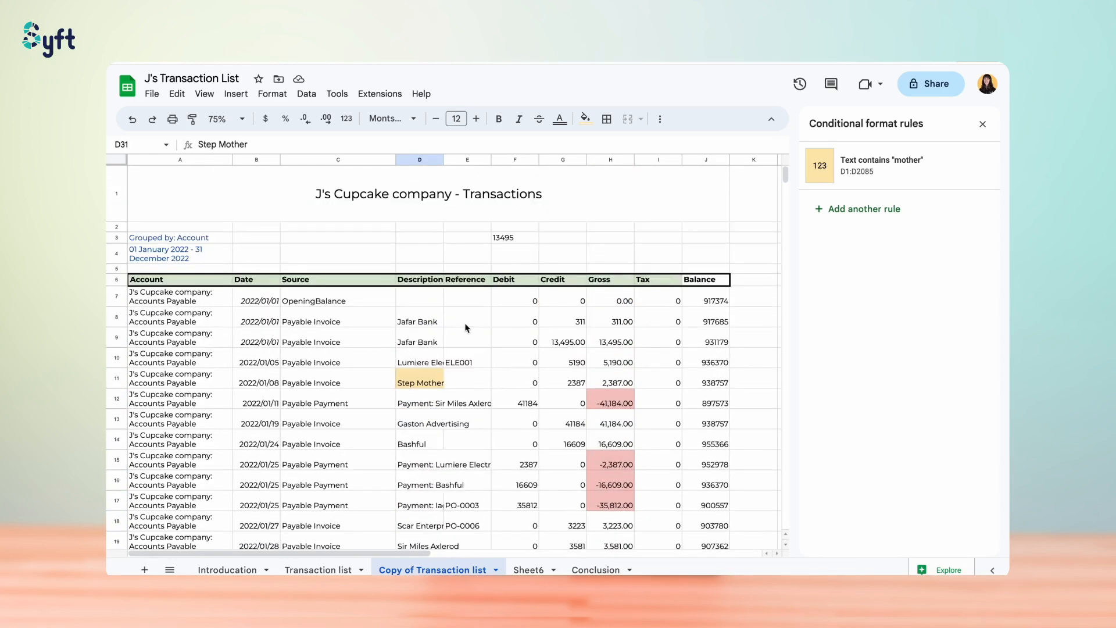
pyautogui.click(421, 337)
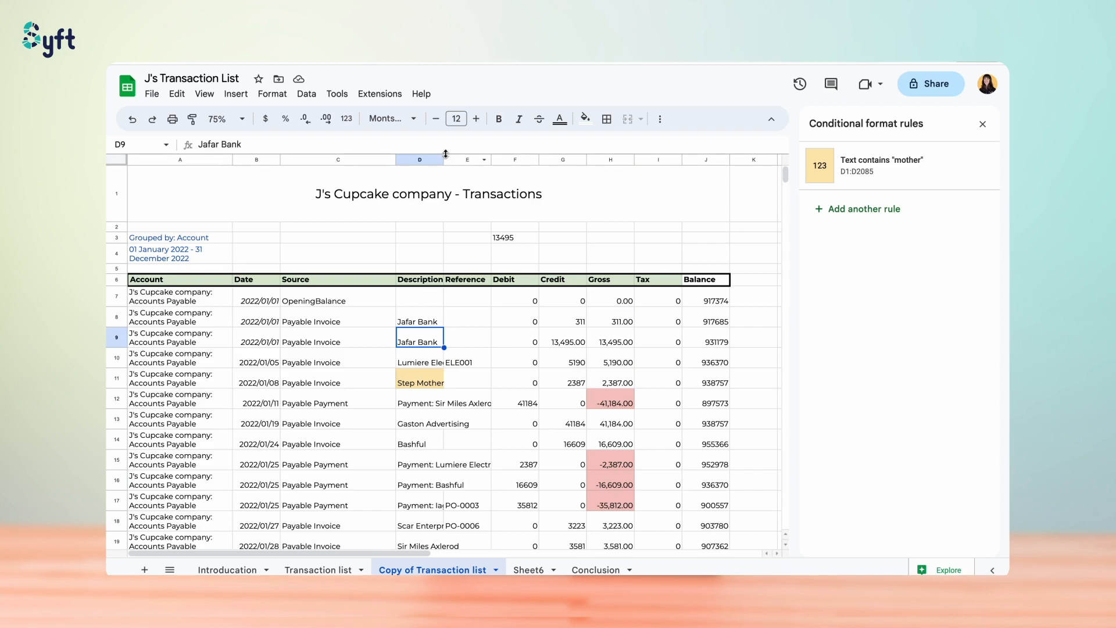
pyautogui.click(708, 402)
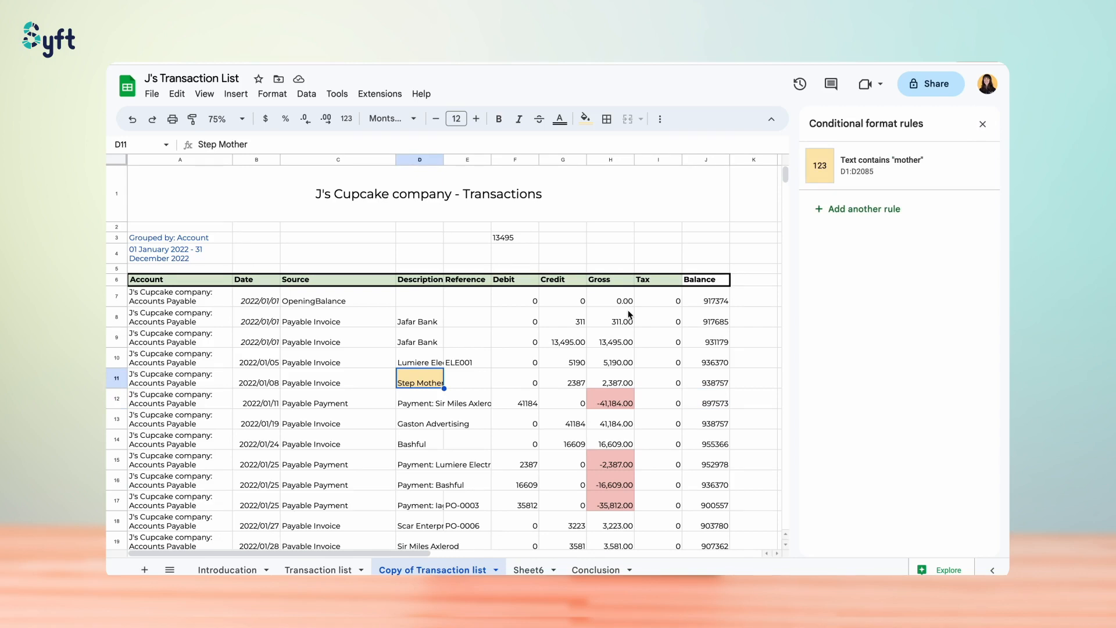
pyautogui.click(424, 323)
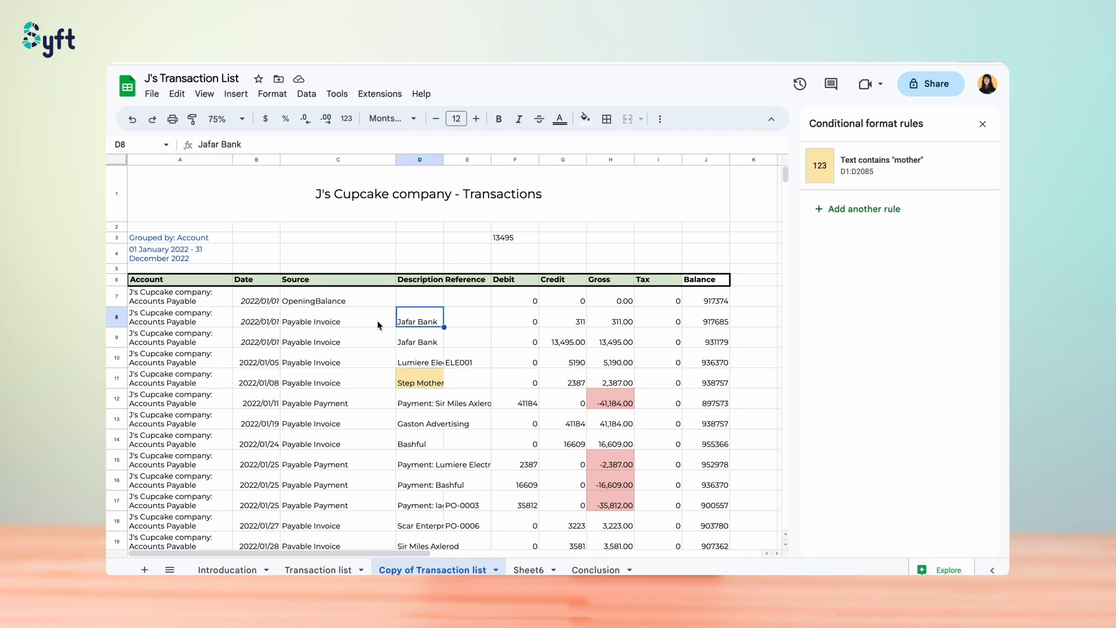
# - Check which conditional format rules apply to the Source and Gross columns, and close the rules list
pyautogui.click(272, 94)
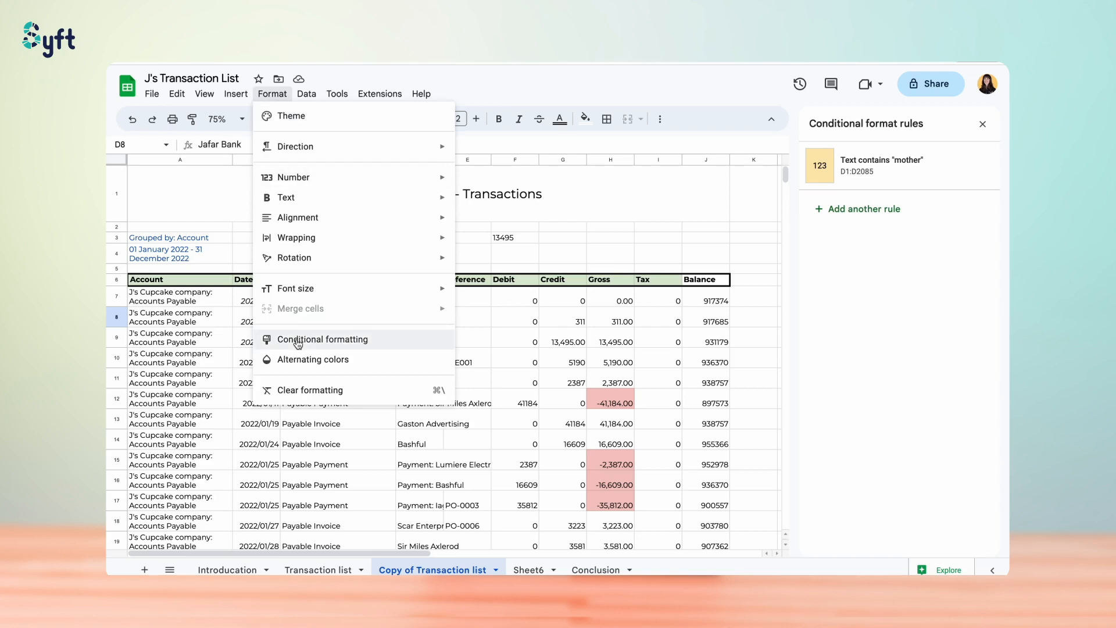
pyautogui.click(327, 340)
pyautogui.click(360, 323)
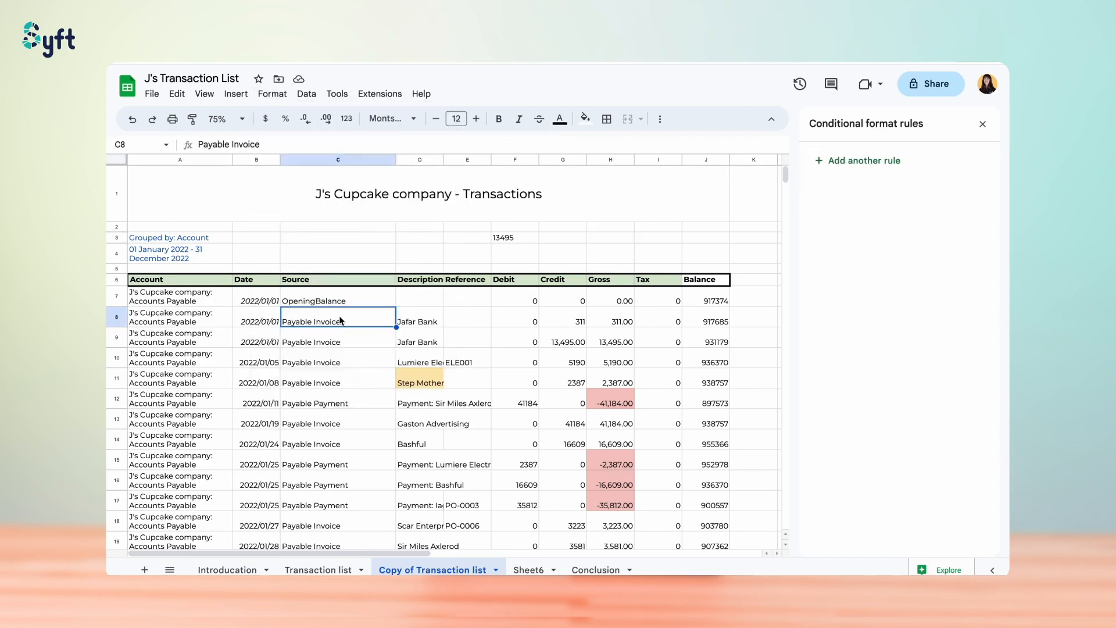
pyautogui.click(338, 159)
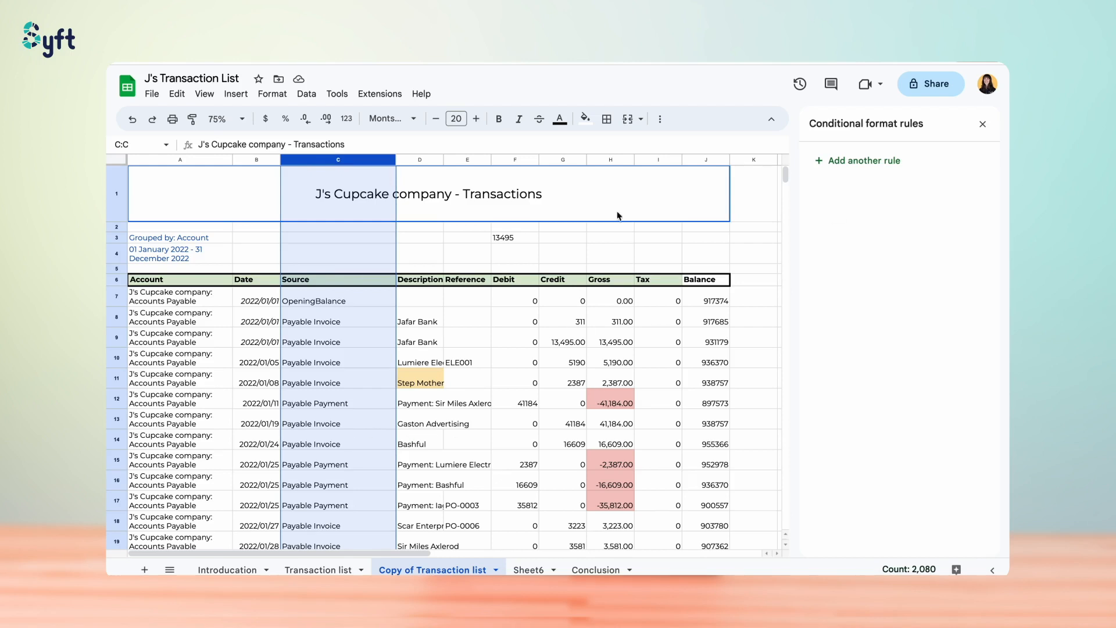
pyautogui.click(611, 161)
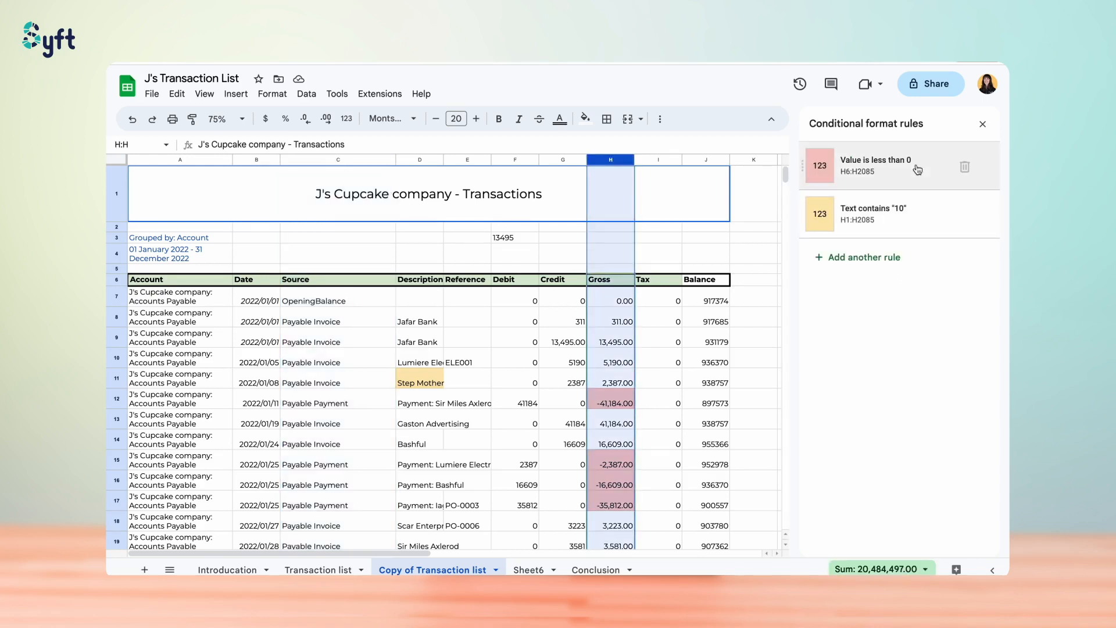
pyautogui.click(611, 346)
pyautogui.click(614, 363)
pyautogui.click(609, 381)
pyautogui.click(609, 402)
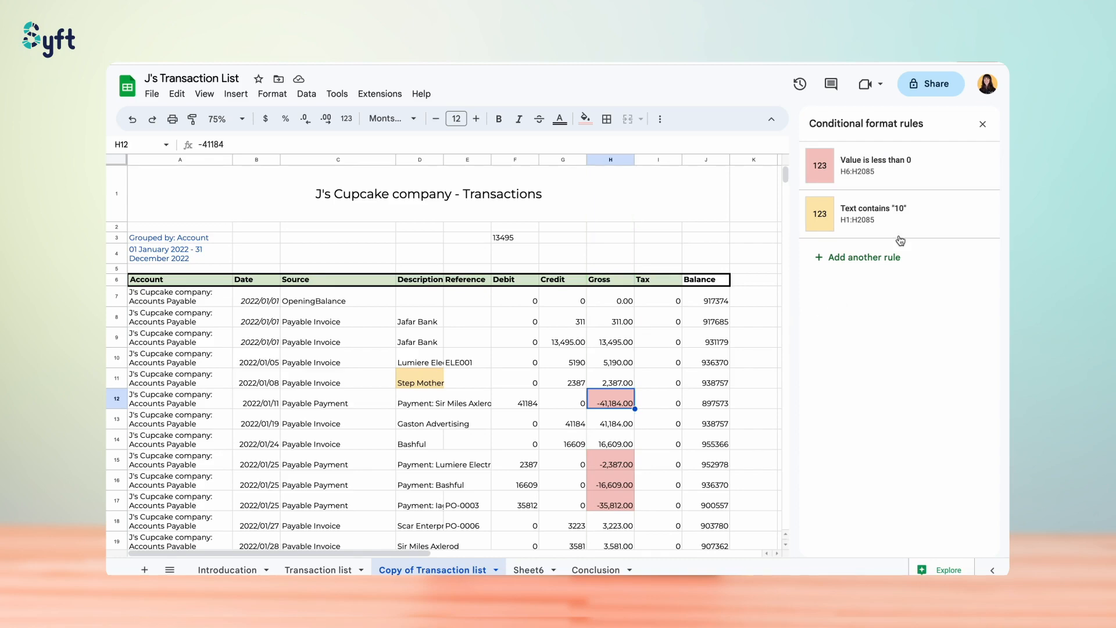
pyautogui.click(982, 125)
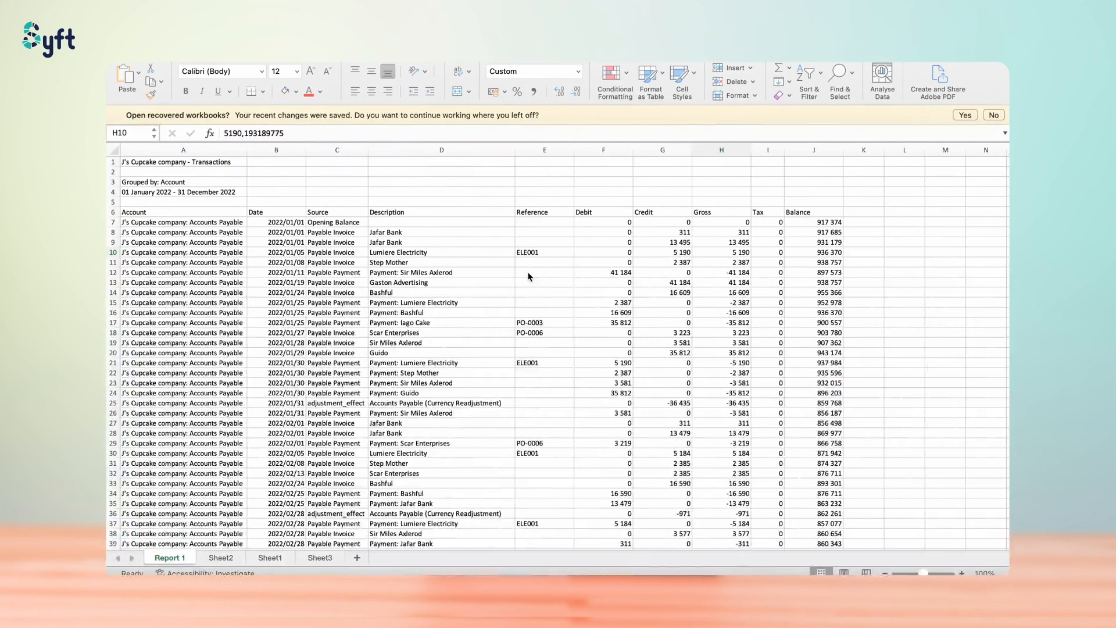
# - In the Excel workbook, highlight the Gross column's negative values with a Less Than rule using Light Red Fill with Dark Red Text
pyautogui.click(527, 274)
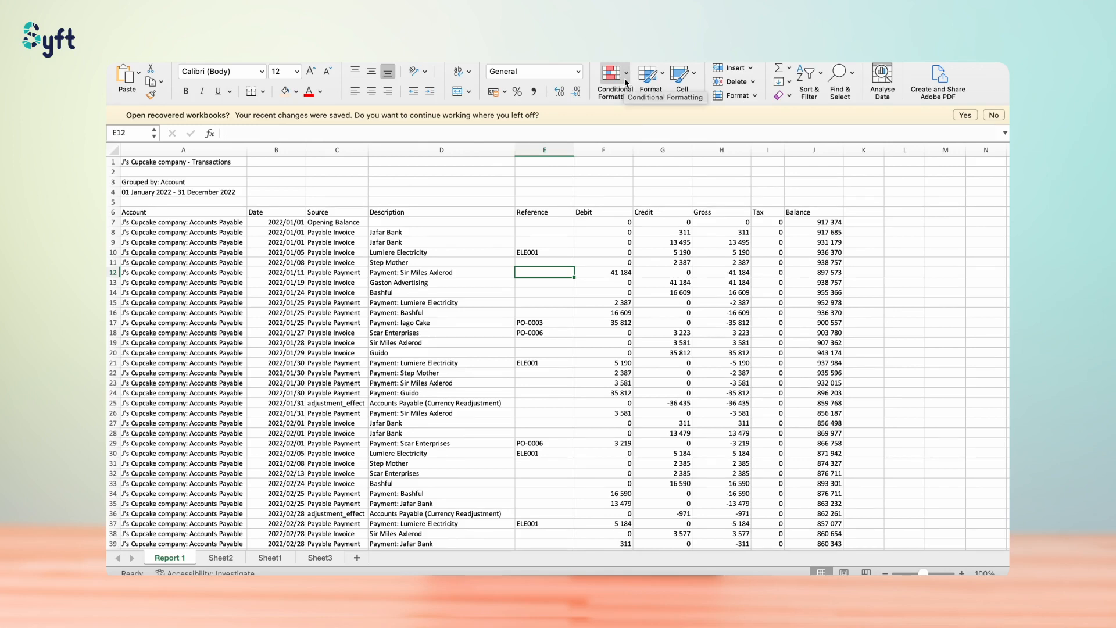
pyautogui.click(707, 150)
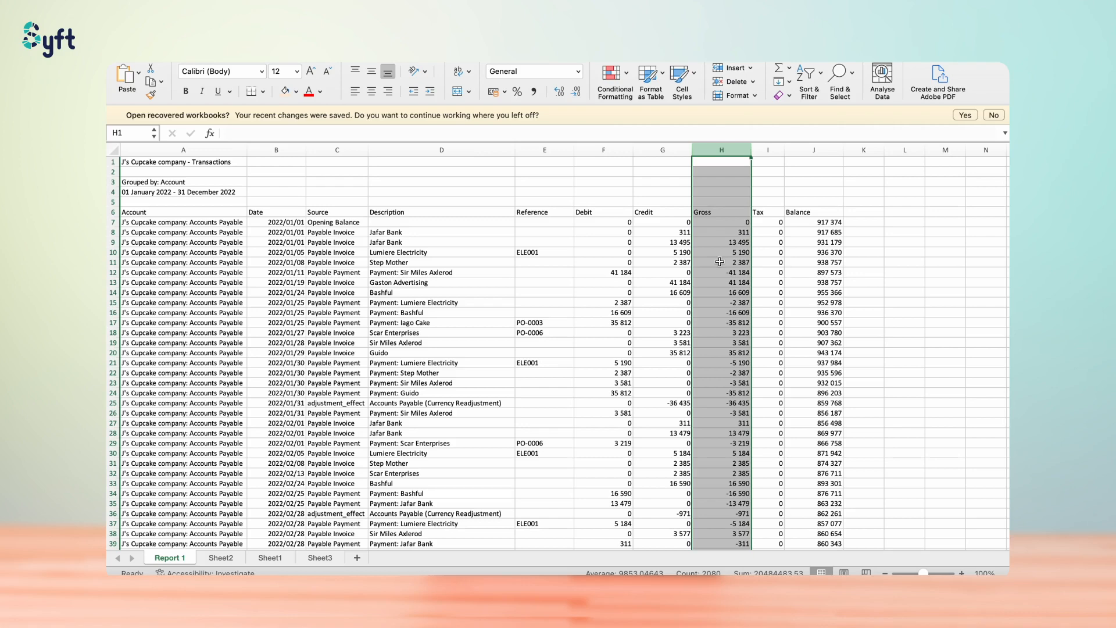
pyautogui.click(614, 78)
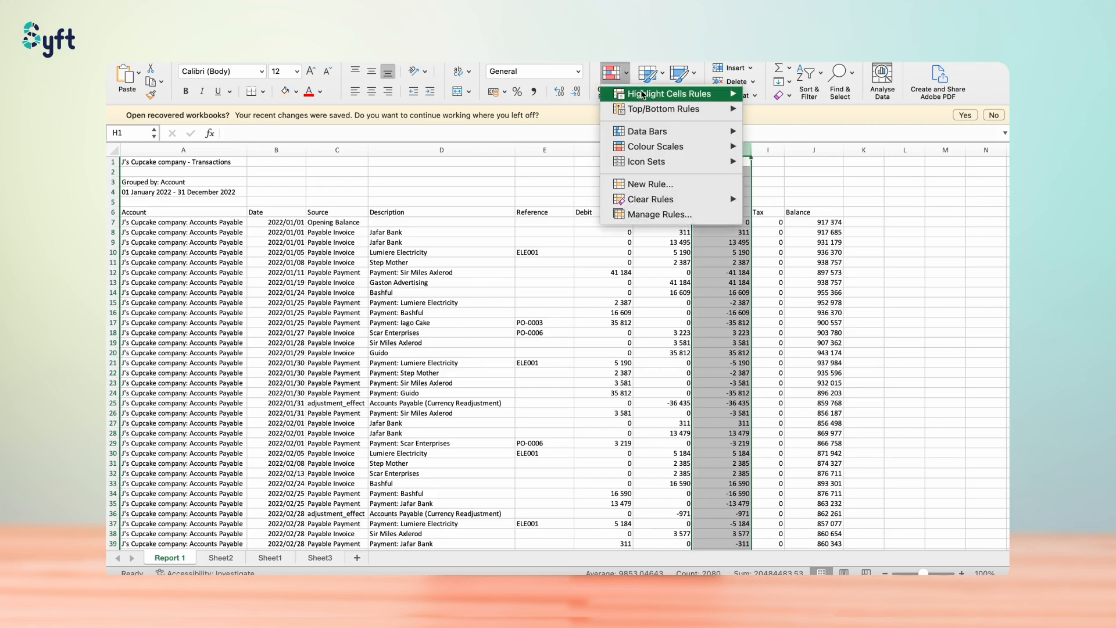
pyautogui.moveTo(656, 92)
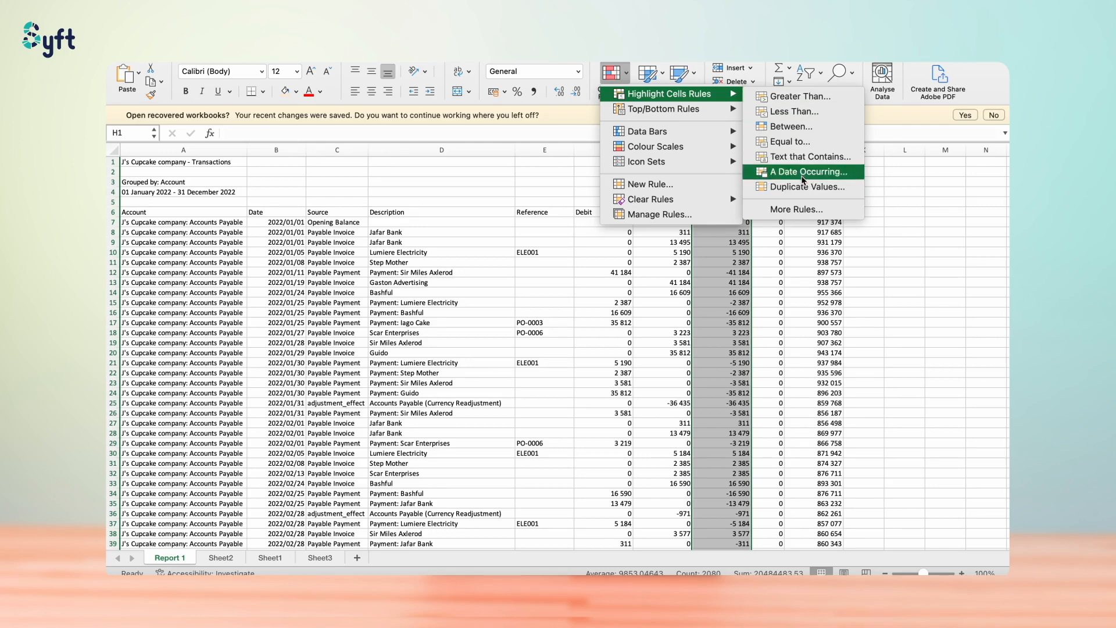
pyautogui.click(801, 113)
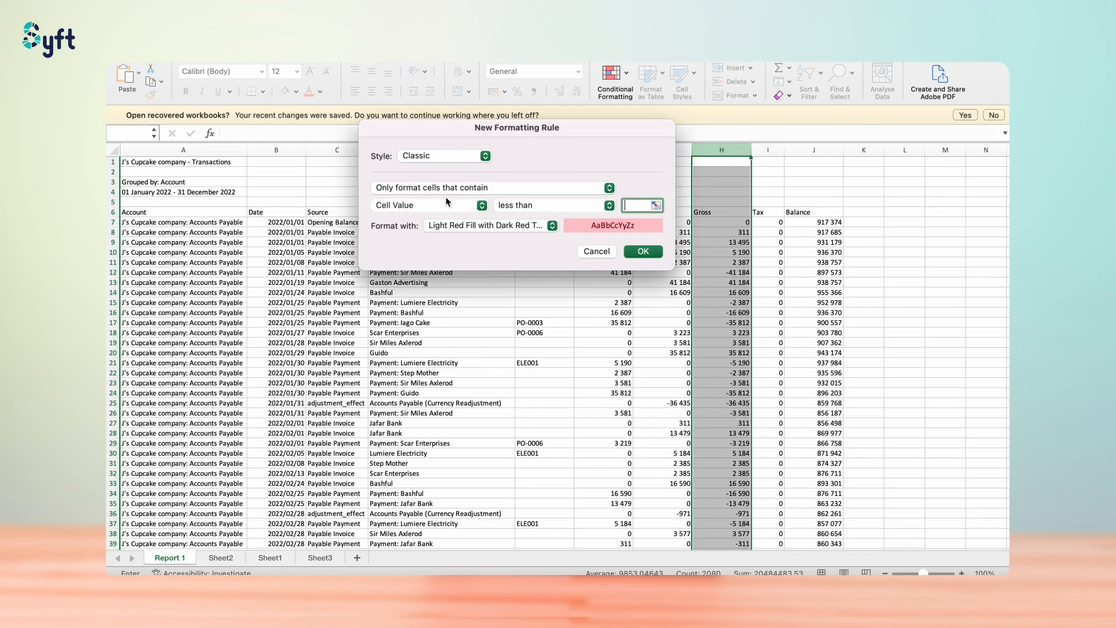
pyautogui.click(551, 228)
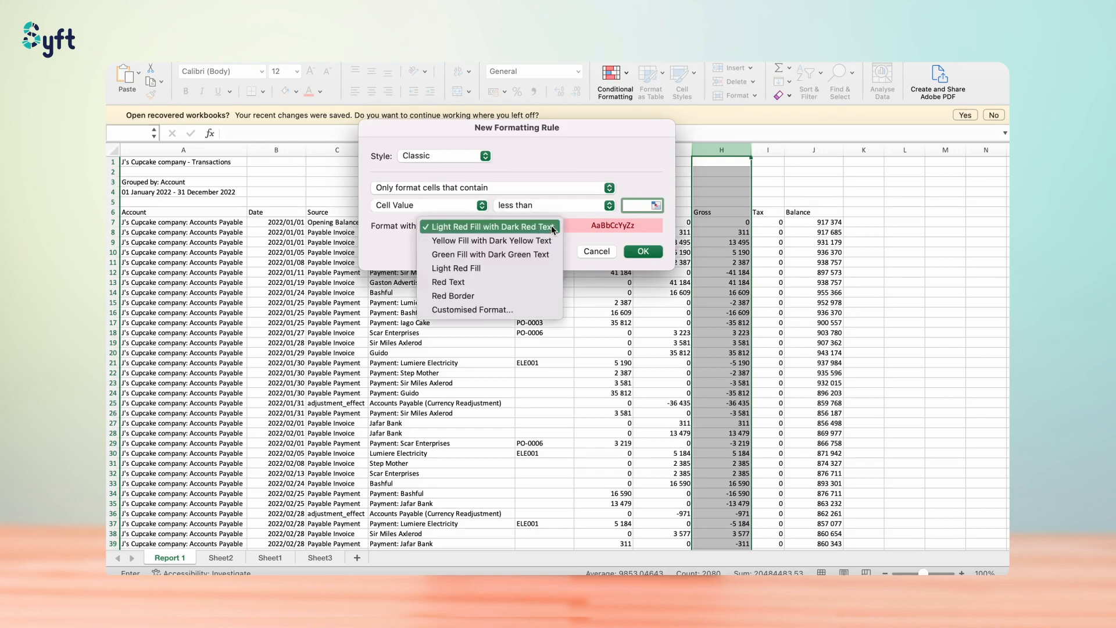
pyautogui.click(629, 152)
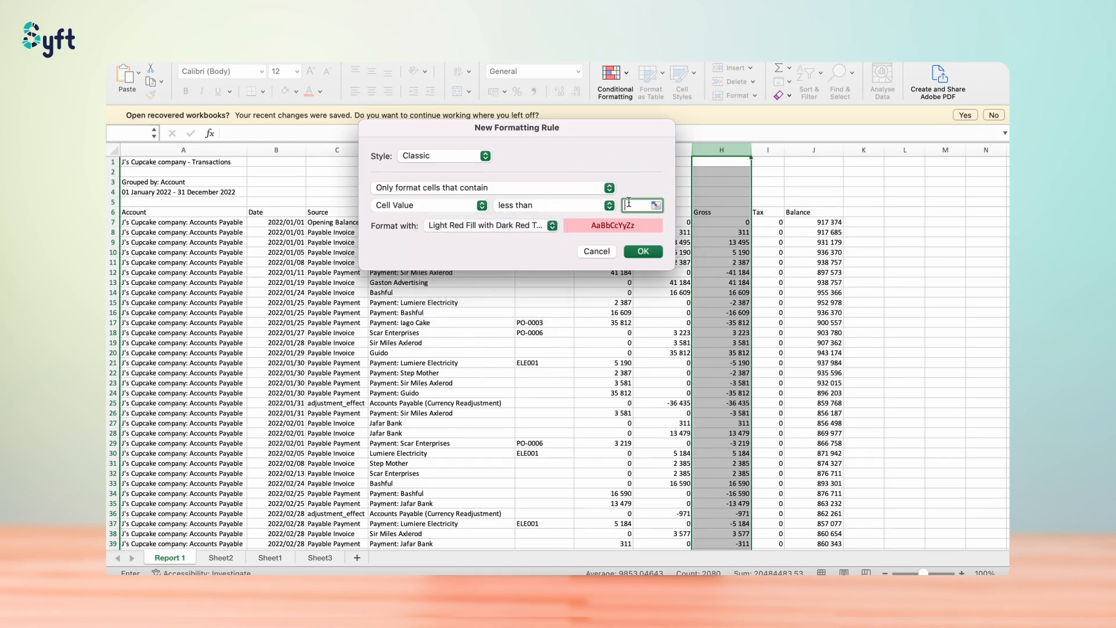
pyautogui.click(648, 256)
pyautogui.click(727, 263)
pyautogui.scroll(-3, 751, 427)
pyautogui.scroll(3, 752, 427)
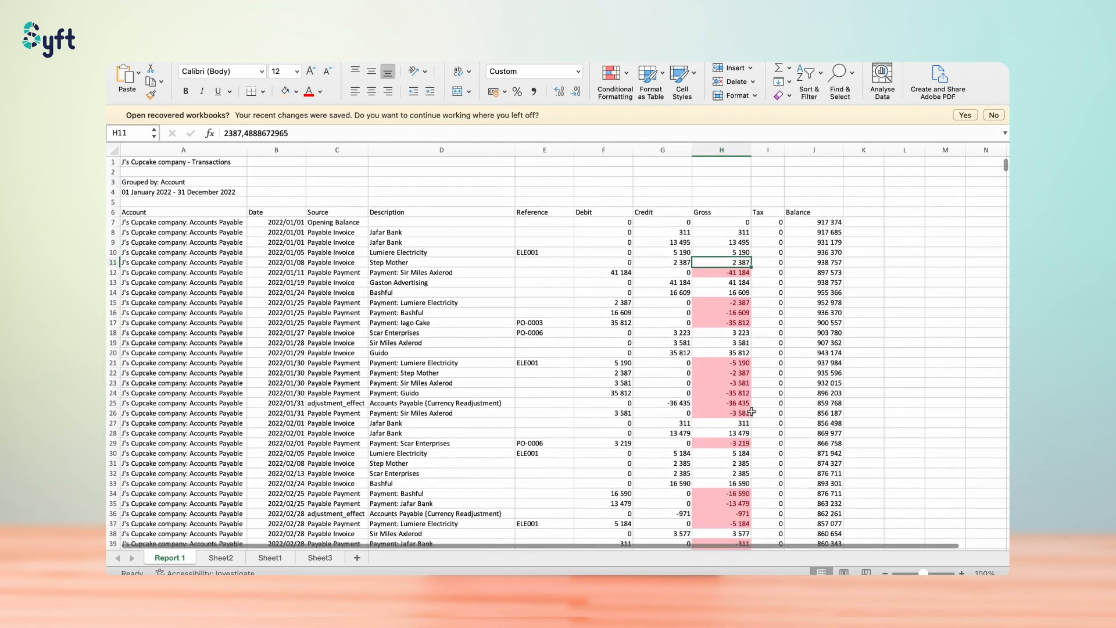
# - Add a Text that Contains rule for 10 to the Gross column, formatted as Yellow Fill with Dark Yellow Text
pyautogui.click(722, 150)
pyautogui.click(628, 81)
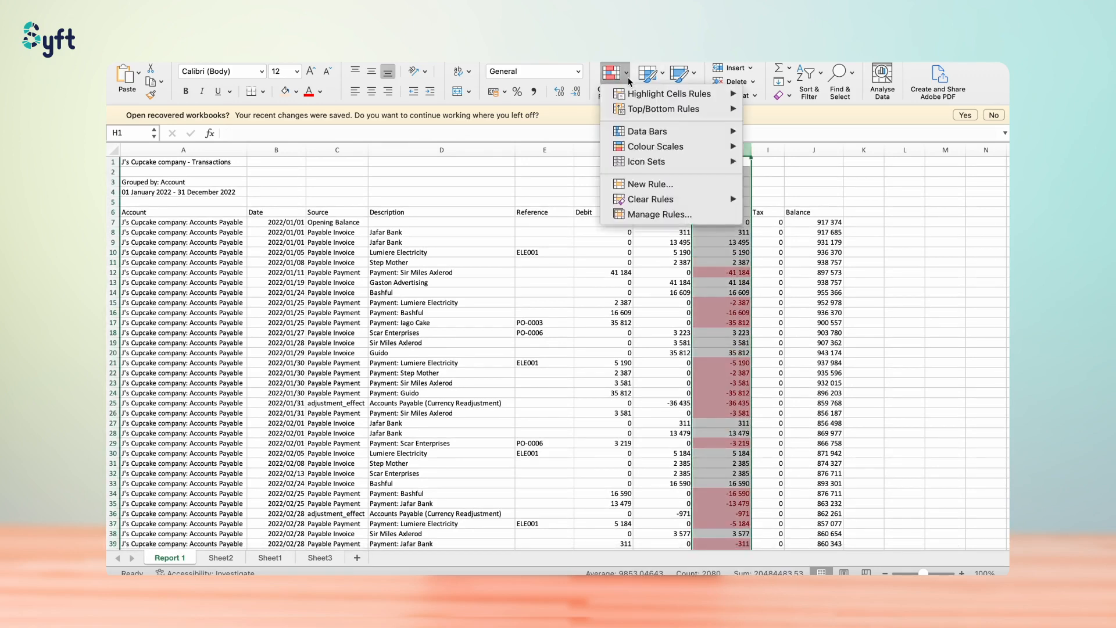
pyautogui.moveTo(700, 93)
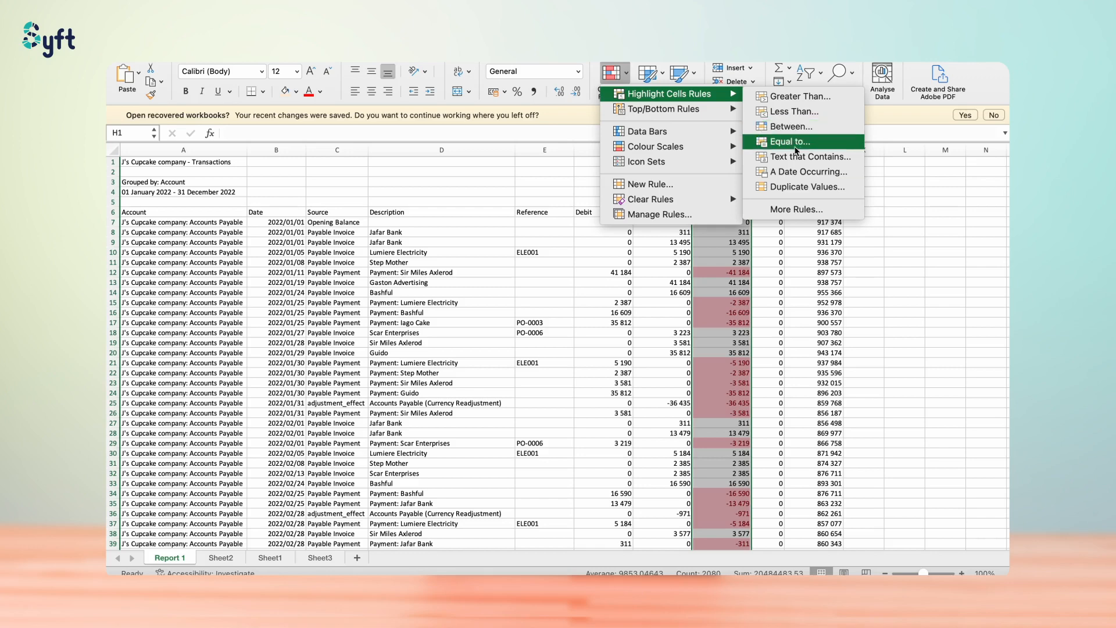
pyautogui.click(779, 160)
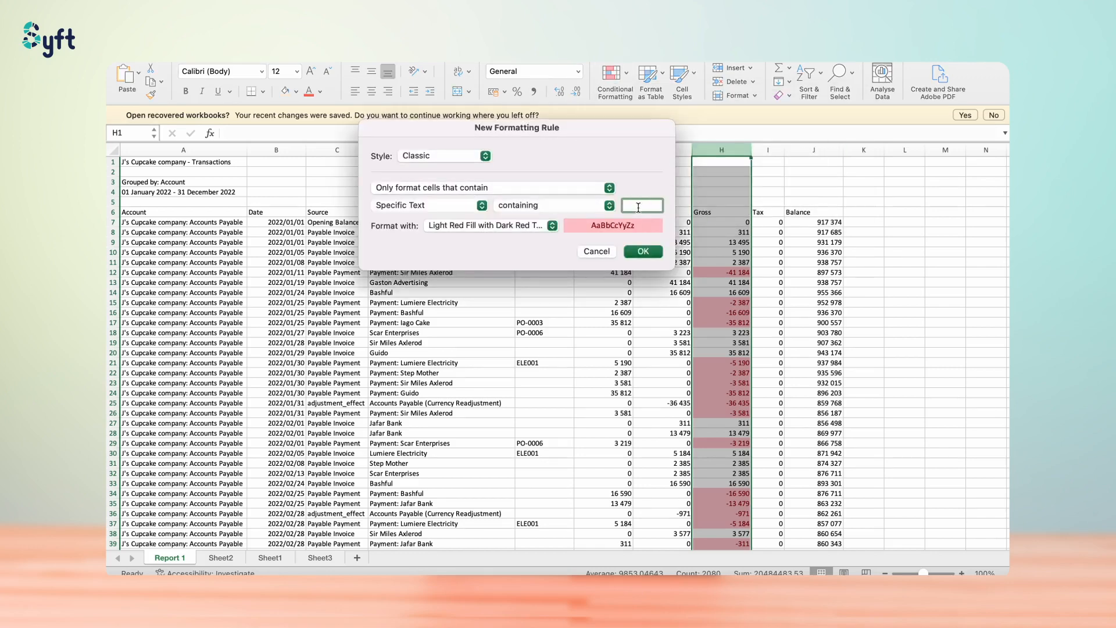
pyautogui.click(553, 225)
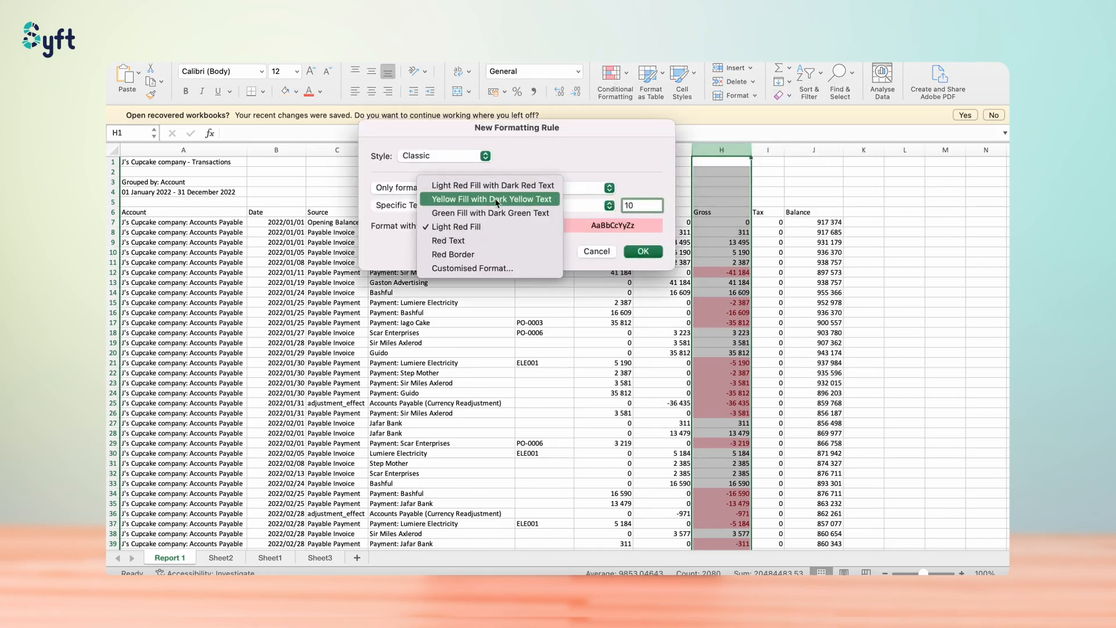
pyautogui.click(497, 200)
pyautogui.click(643, 251)
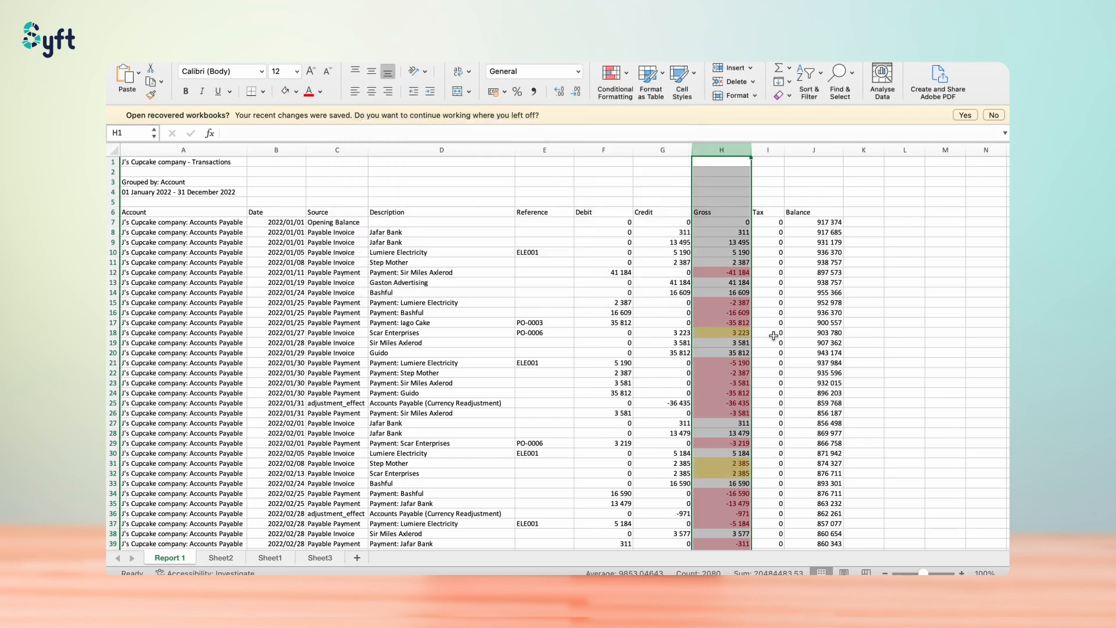
pyautogui.click(776, 363)
pyautogui.scroll(-5, 761, 369)
pyautogui.scroll(5, 750, 374)
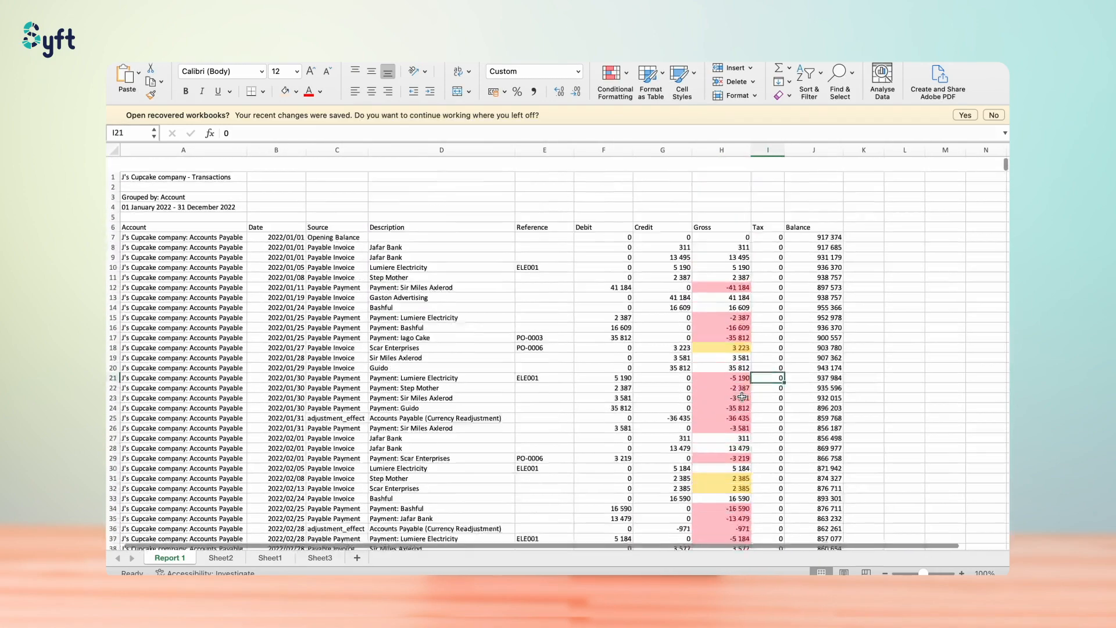
pyautogui.scroll(-1, 737, 371)
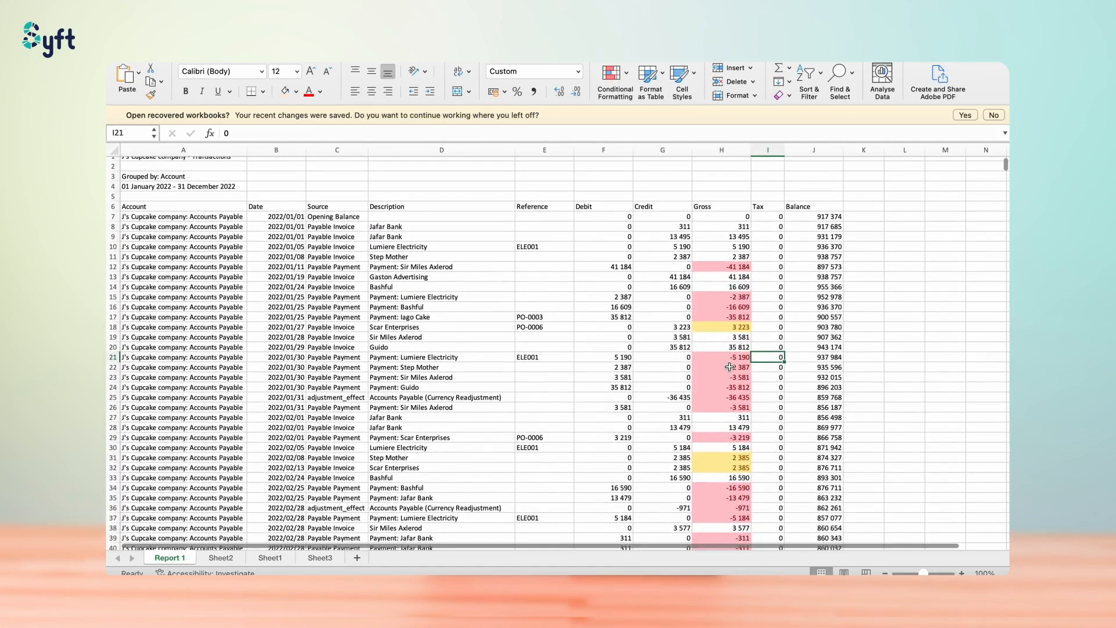
pyautogui.click(482, 224)
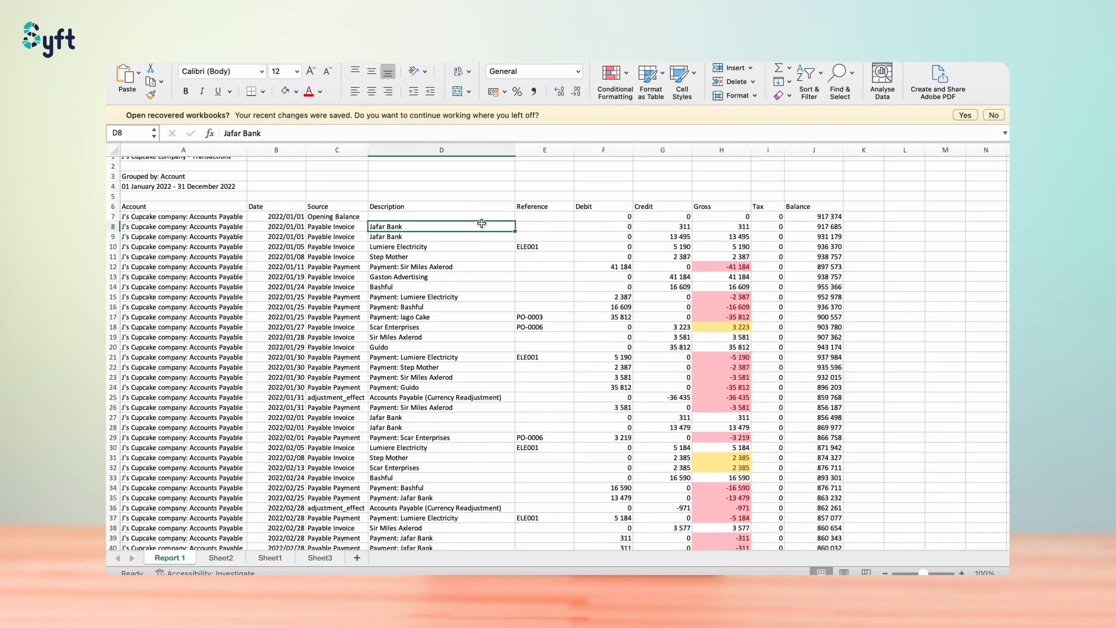
pyautogui.click(626, 72)
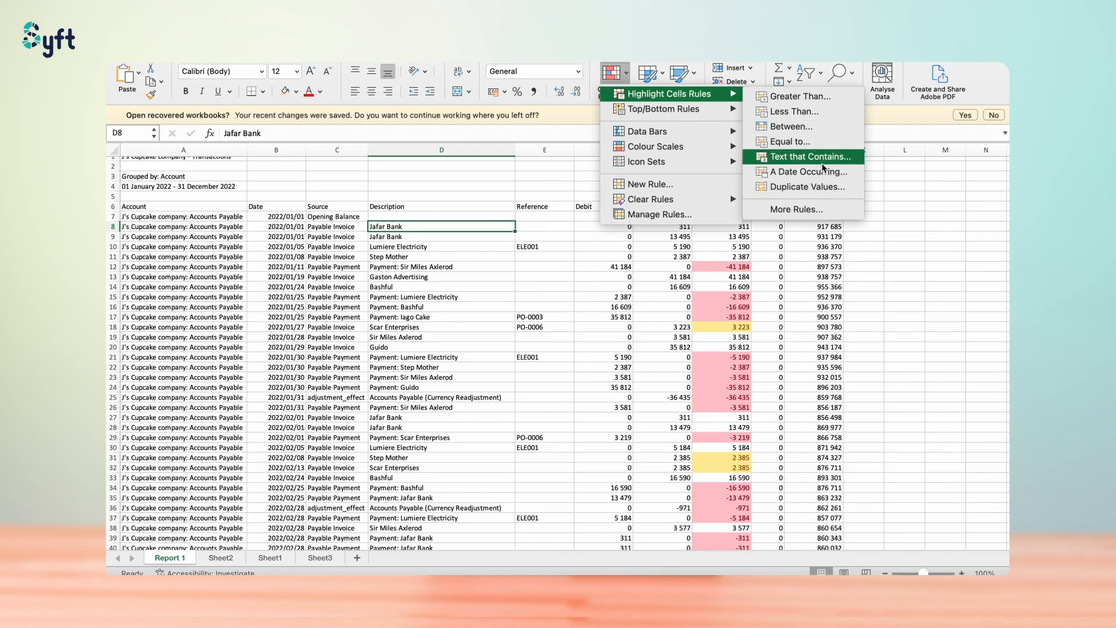
pyautogui.moveTo(721, 116)
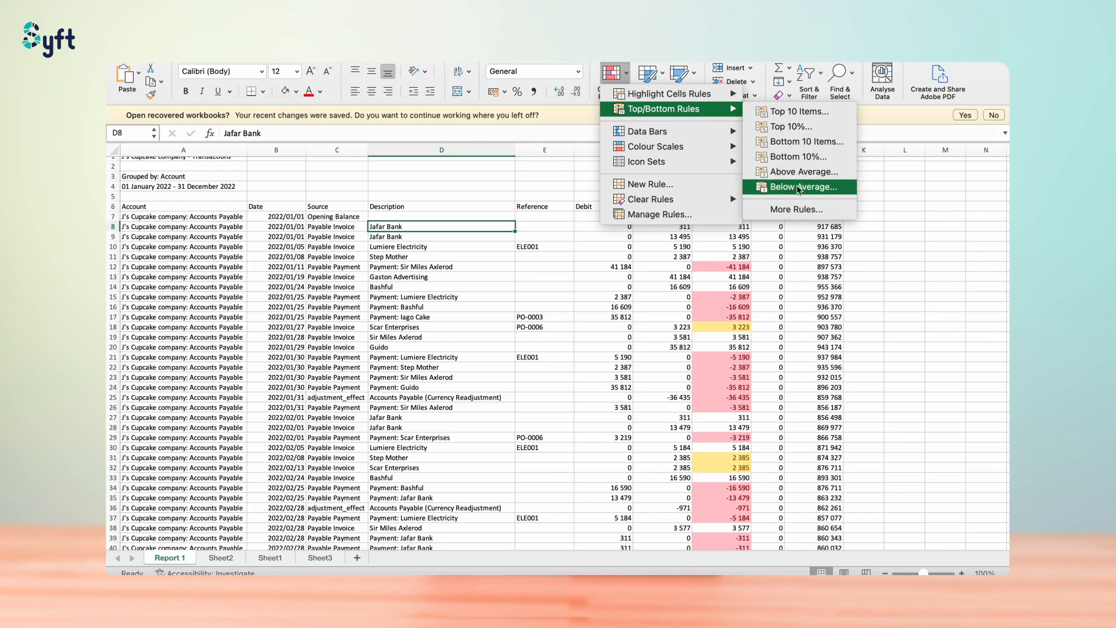
pyautogui.click(694, 330)
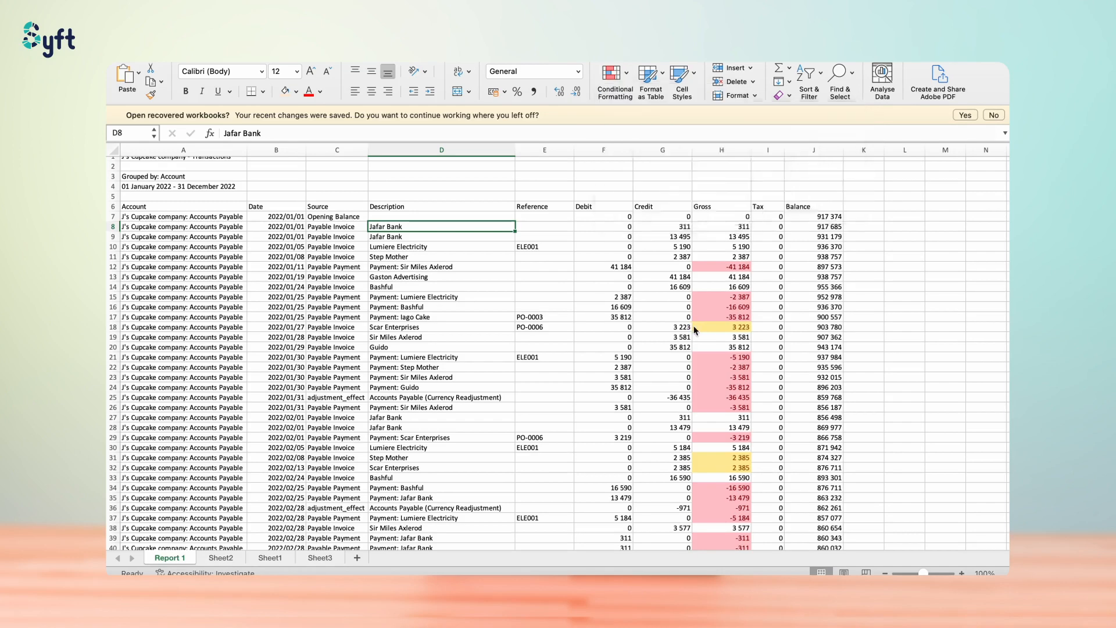
# - Add a Top 10 Items rule to the whole Debit column, formatted as Light Red Fill with Dark Red Text
pyautogui.click(604, 153)
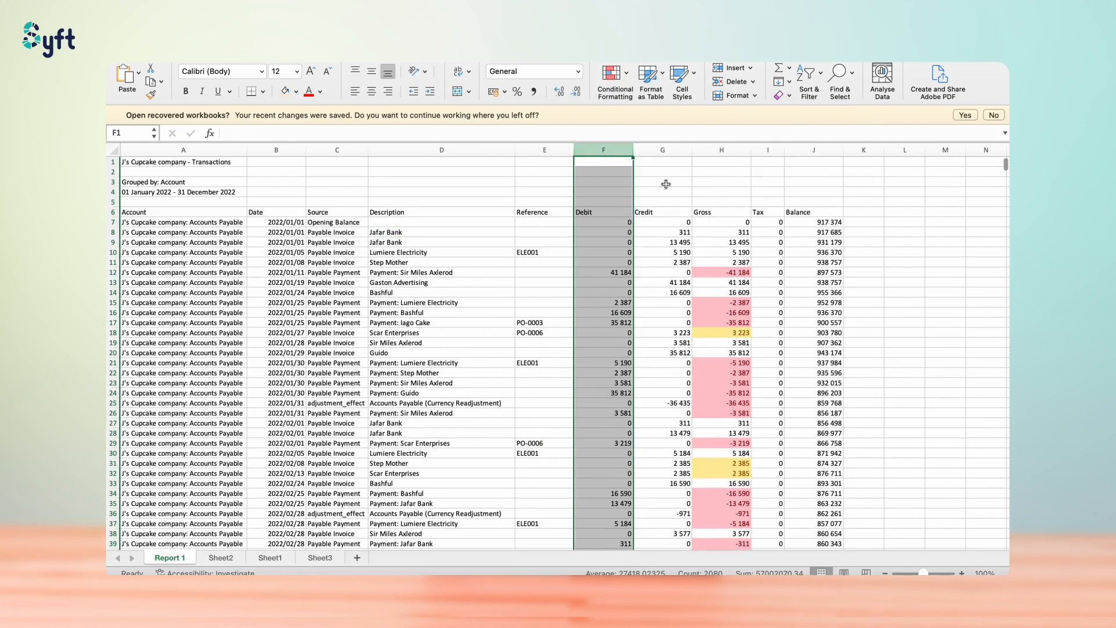
pyautogui.click(628, 79)
pyautogui.click(611, 74)
pyautogui.click(610, 73)
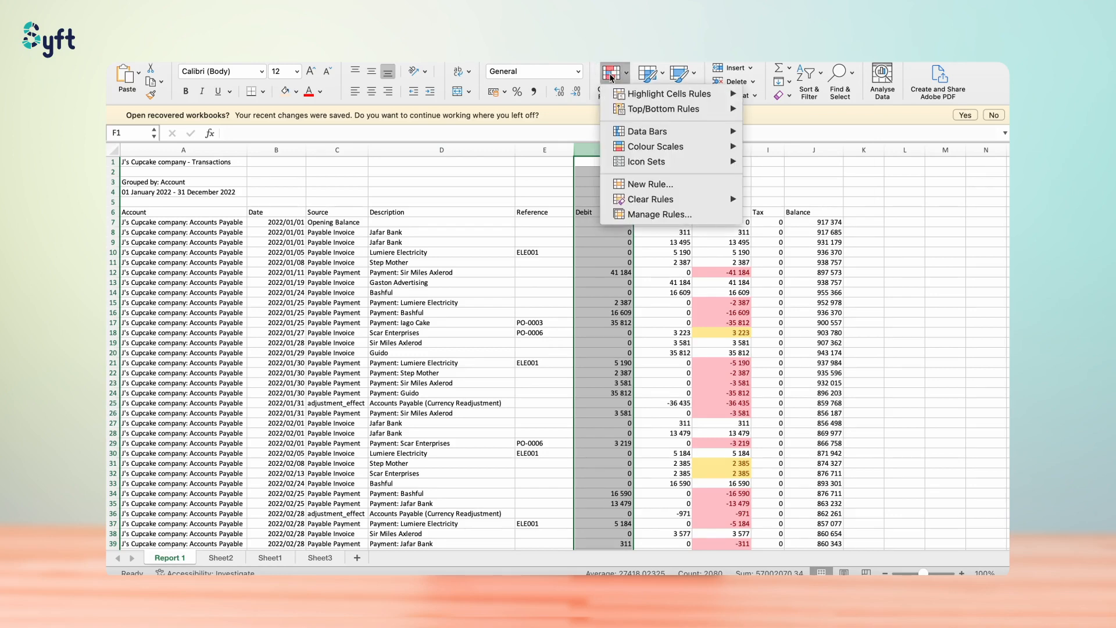
pyautogui.click(776, 113)
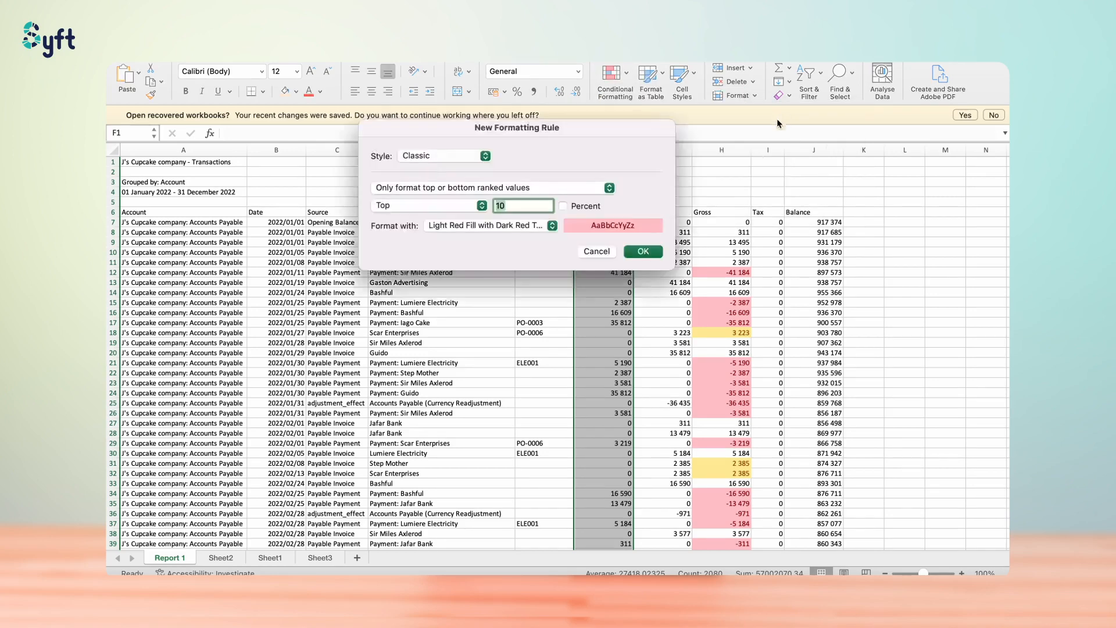
pyautogui.click(644, 251)
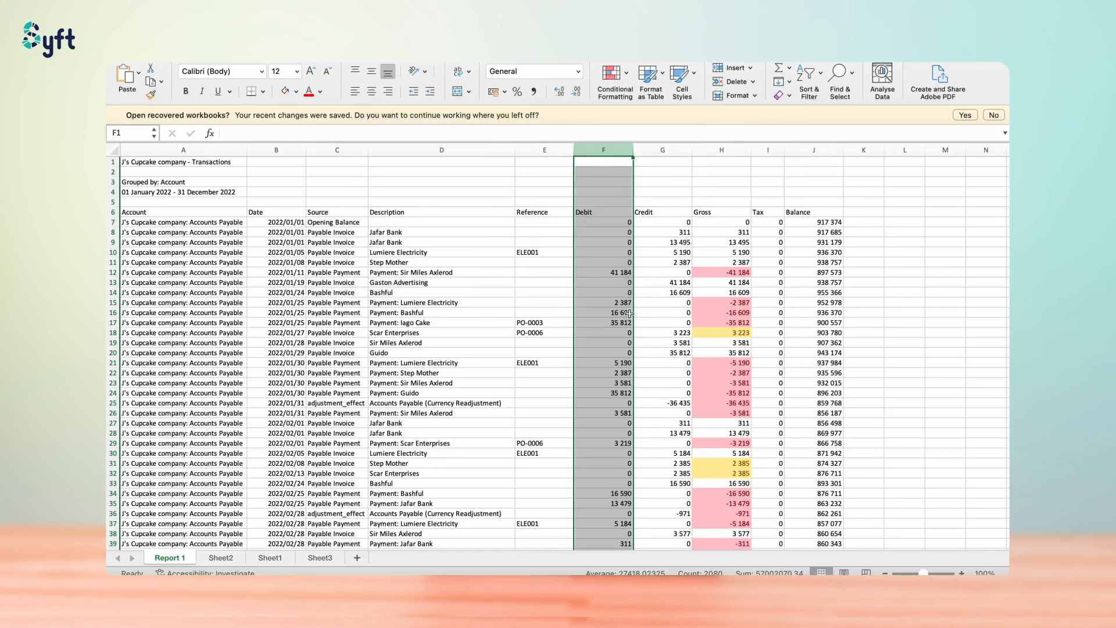
# - Look through the Debit column for cells highlighted by the Top 10 Items rule and examine the transaction in row 84
pyautogui.click(632, 303)
pyautogui.scroll(-15, 633, 303)
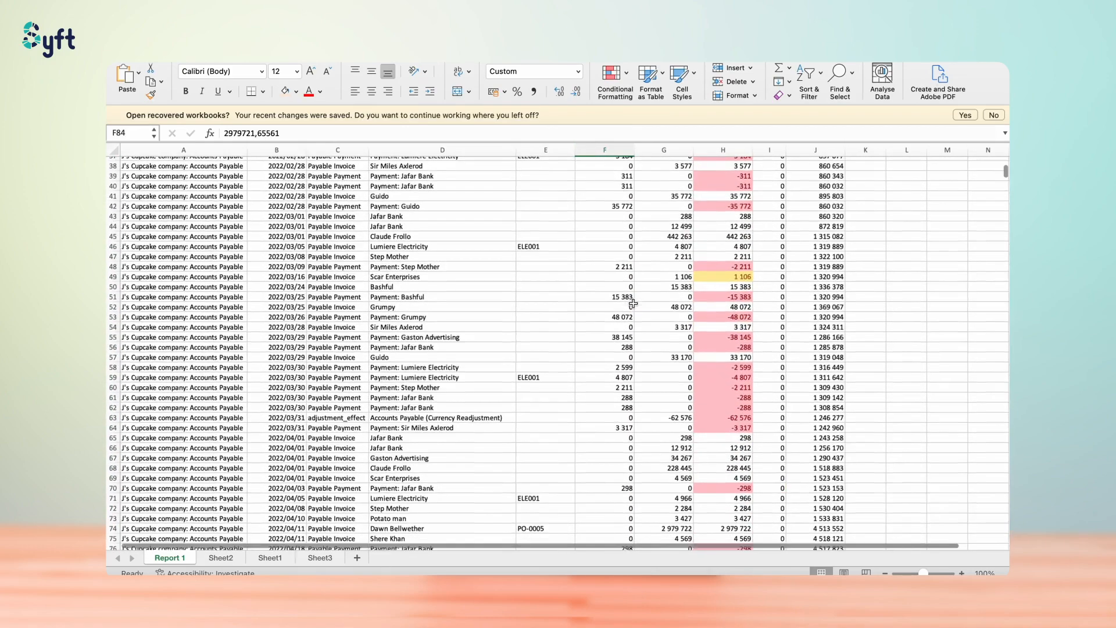
pyautogui.scroll(-2, 636, 466)
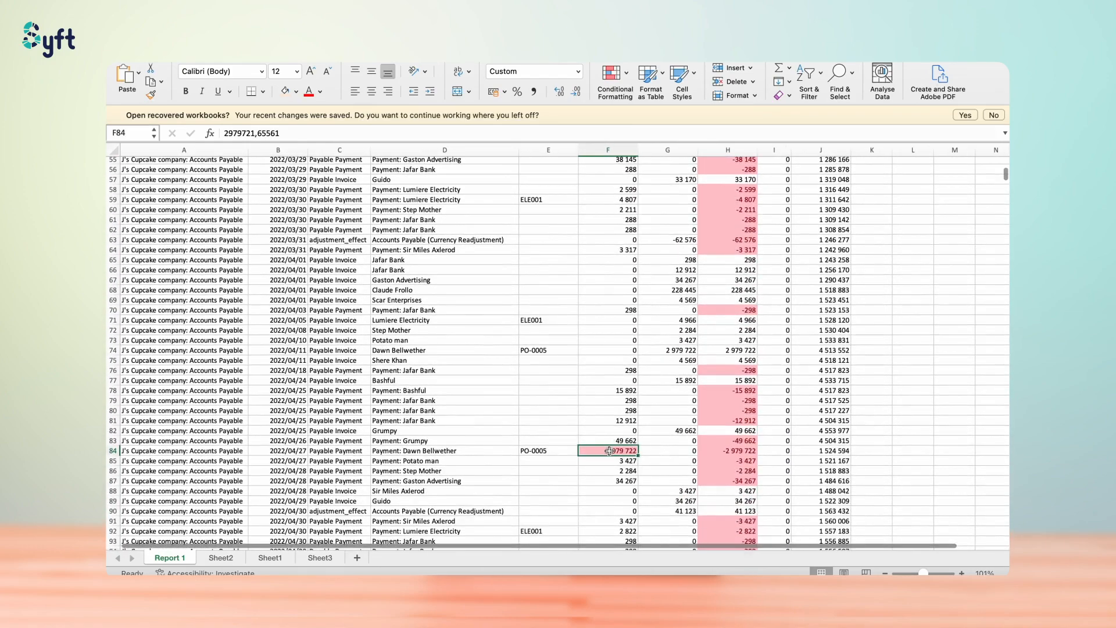
pyautogui.press('Left')
pyautogui.press('Left')
pyautogui.press('Left')
pyautogui.press('Left')
pyautogui.press('Left')
pyautogui.press('Right')
pyautogui.press('Right')
pyautogui.press('Right')
pyautogui.press('Right')
pyautogui.press('Right')
pyautogui.press('Right')
pyautogui.press('Left')
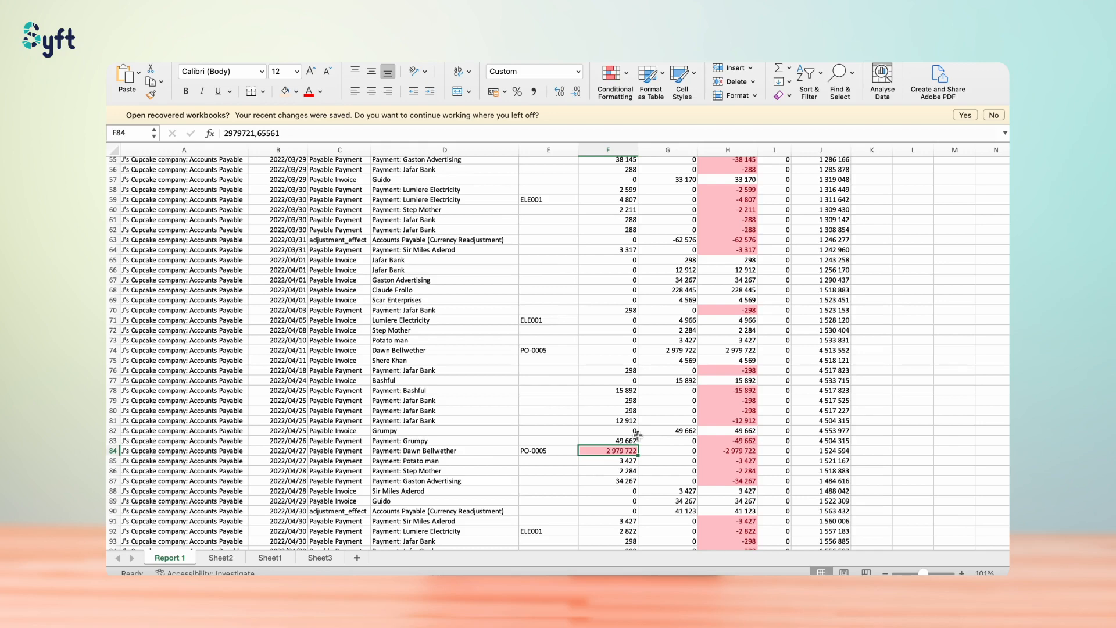
# - Try a ranked-values rule for the Top 10 percent on Debit cell F18, formatted as Light Red Fill with Dark Red Text
pyautogui.scroll(15, 636, 354)
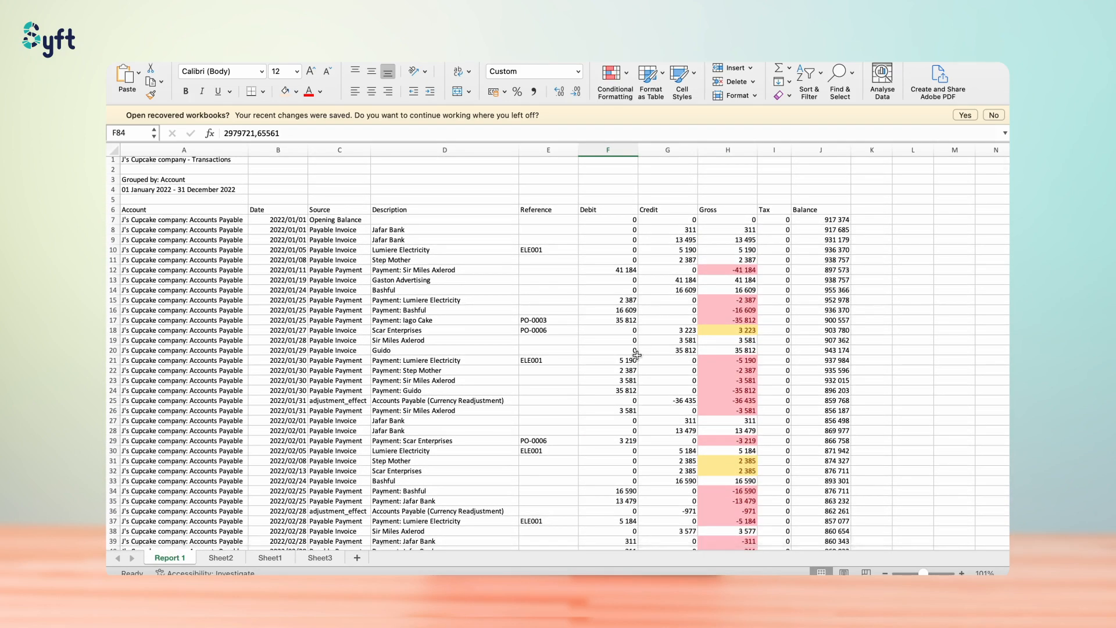
pyautogui.click(618, 330)
pyautogui.click(626, 81)
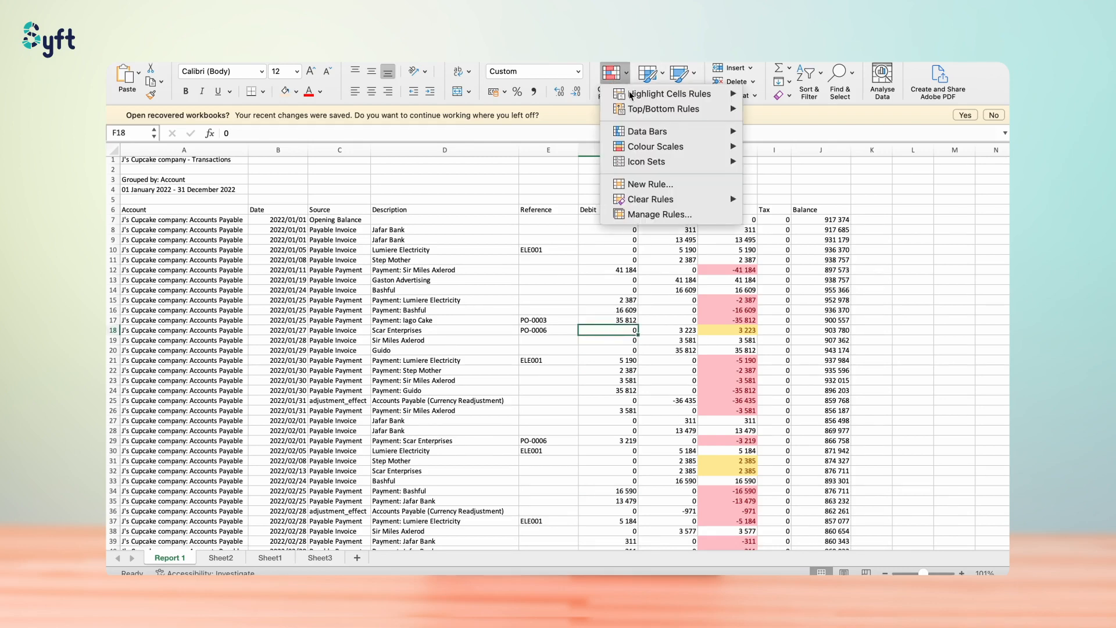
pyautogui.moveTo(658, 111)
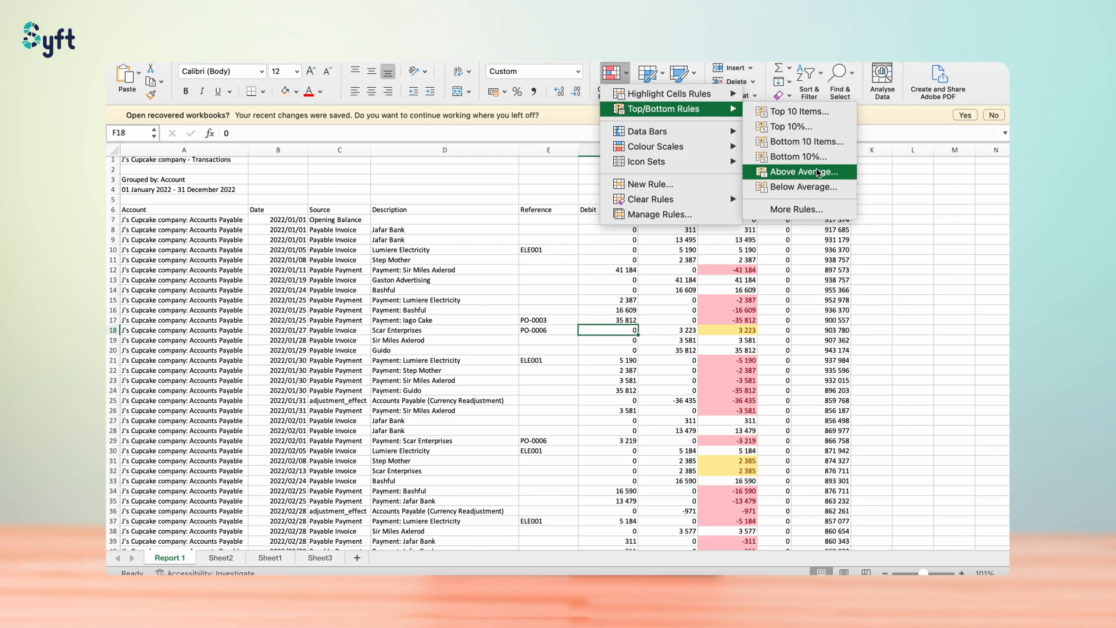
pyautogui.click(805, 209)
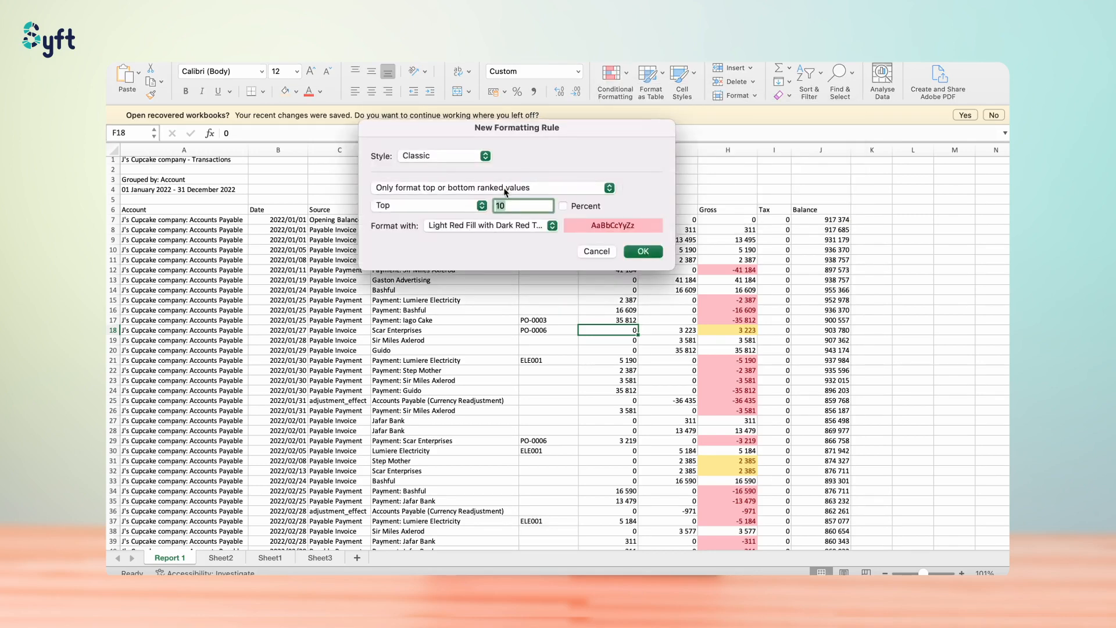
pyautogui.click(481, 206)
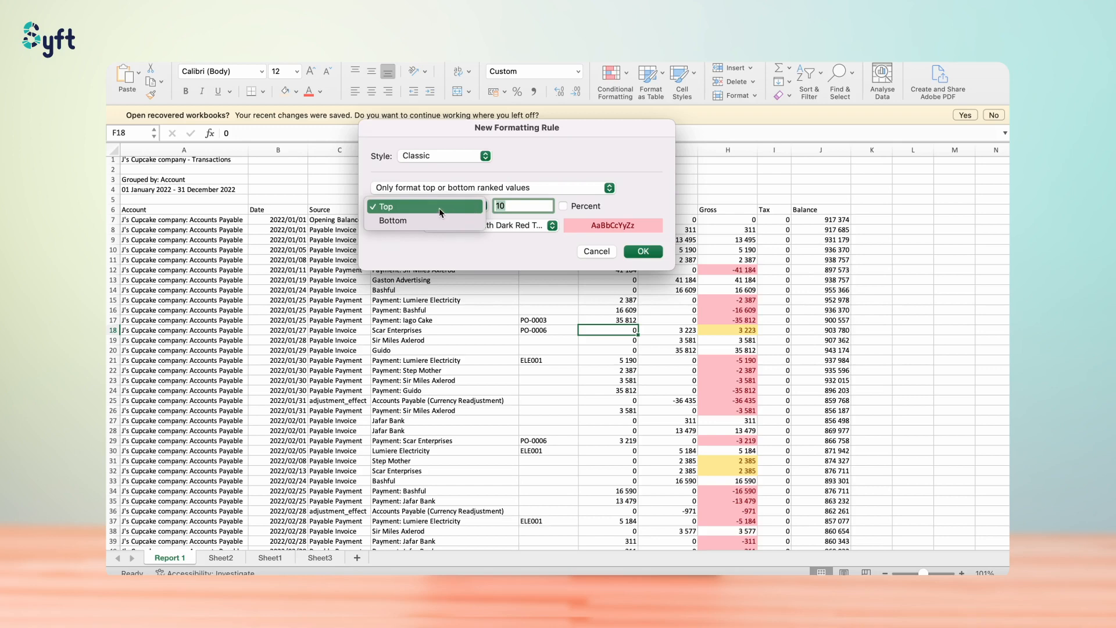
pyautogui.click(512, 208)
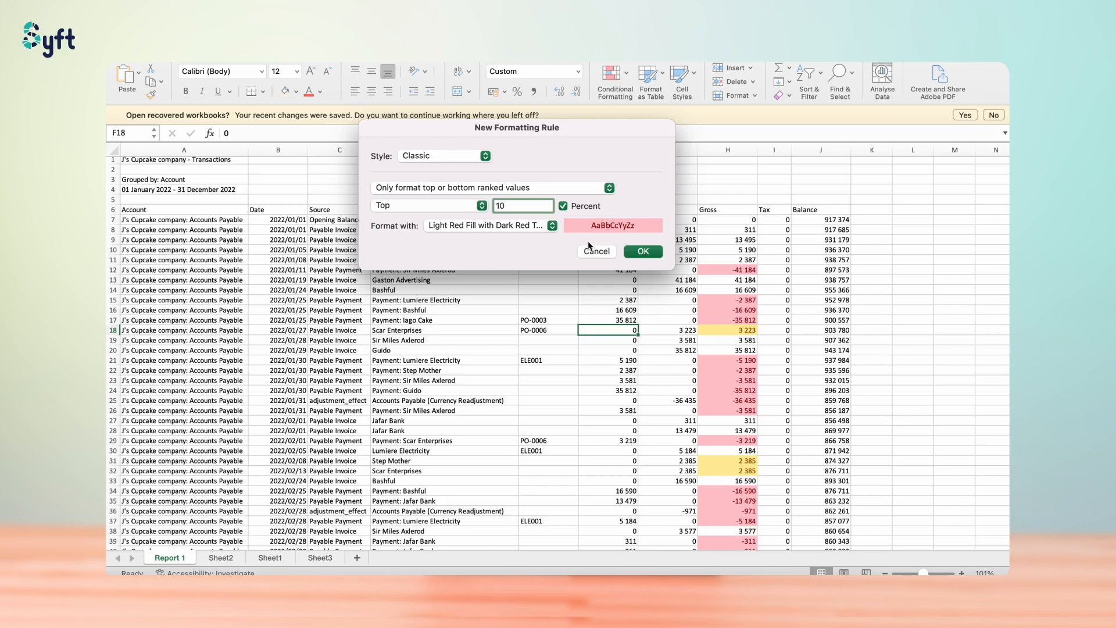
pyautogui.click(644, 252)
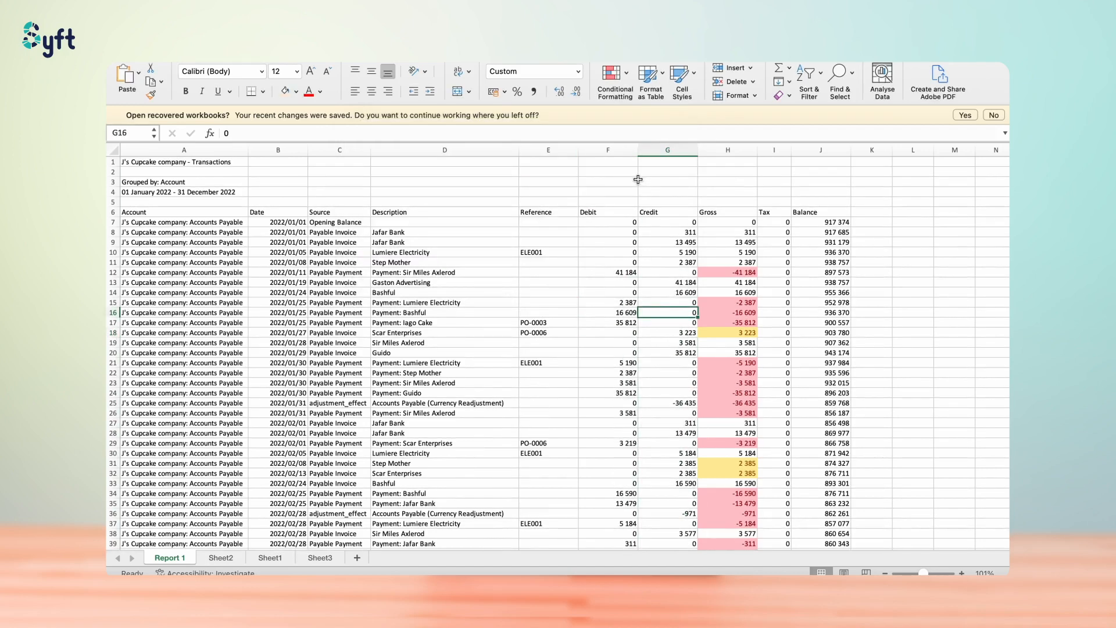
# - Apply blue Solid Fill data bars to the whole Debit column
pyautogui.click(617, 149)
pyautogui.click(625, 79)
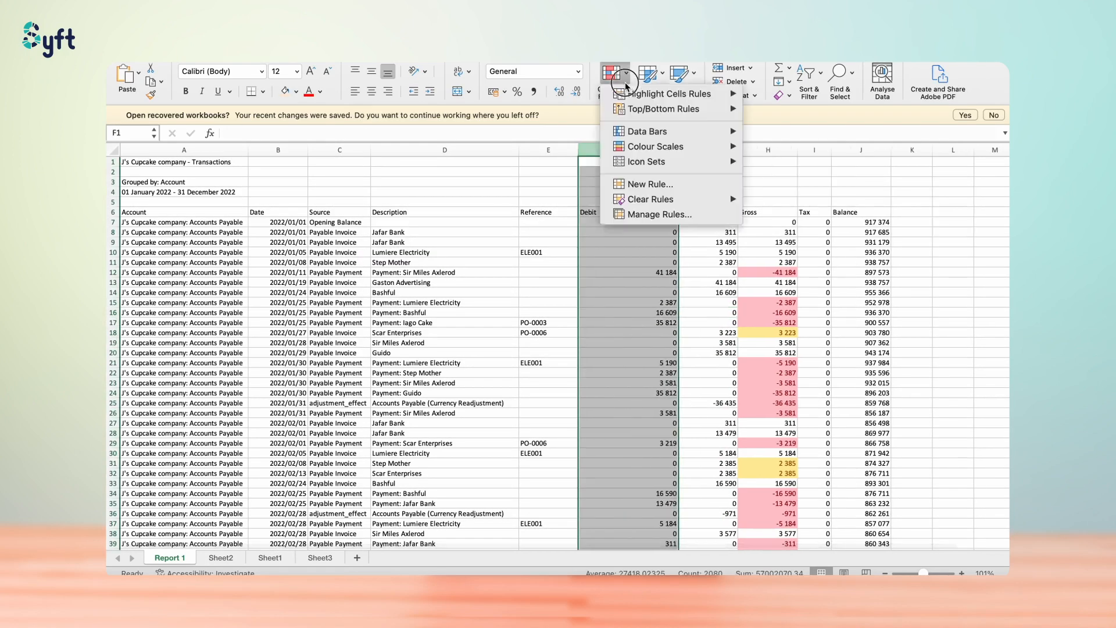
pyautogui.moveTo(652, 134)
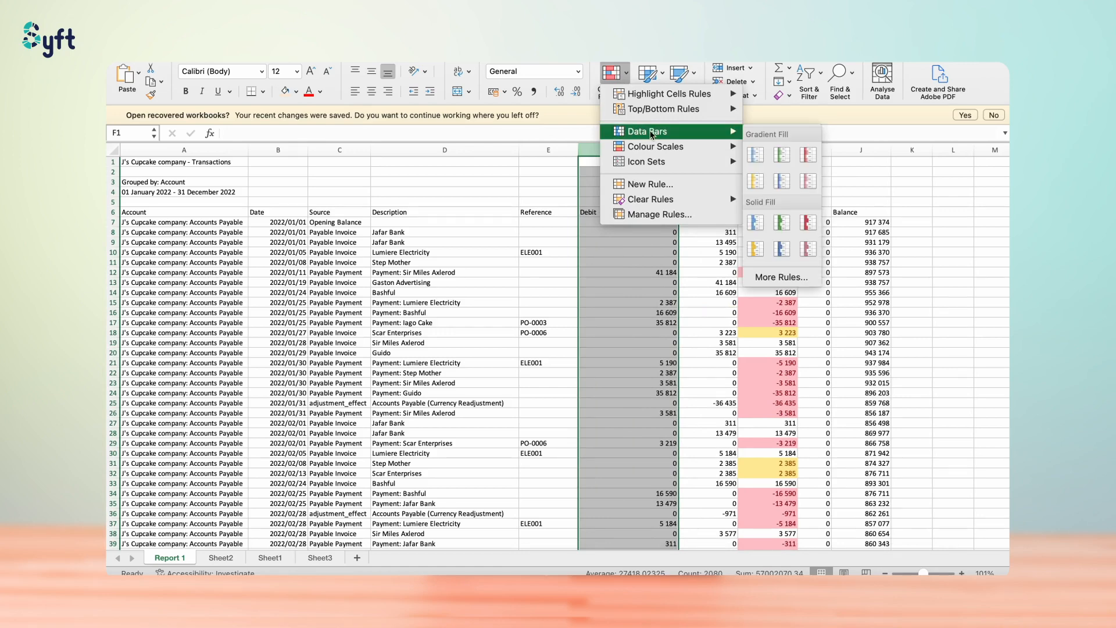
pyautogui.click(757, 220)
# - Compare the data bar lengths down the Debit column, from the first payments to the large amount in row 84
pyautogui.click(650, 272)
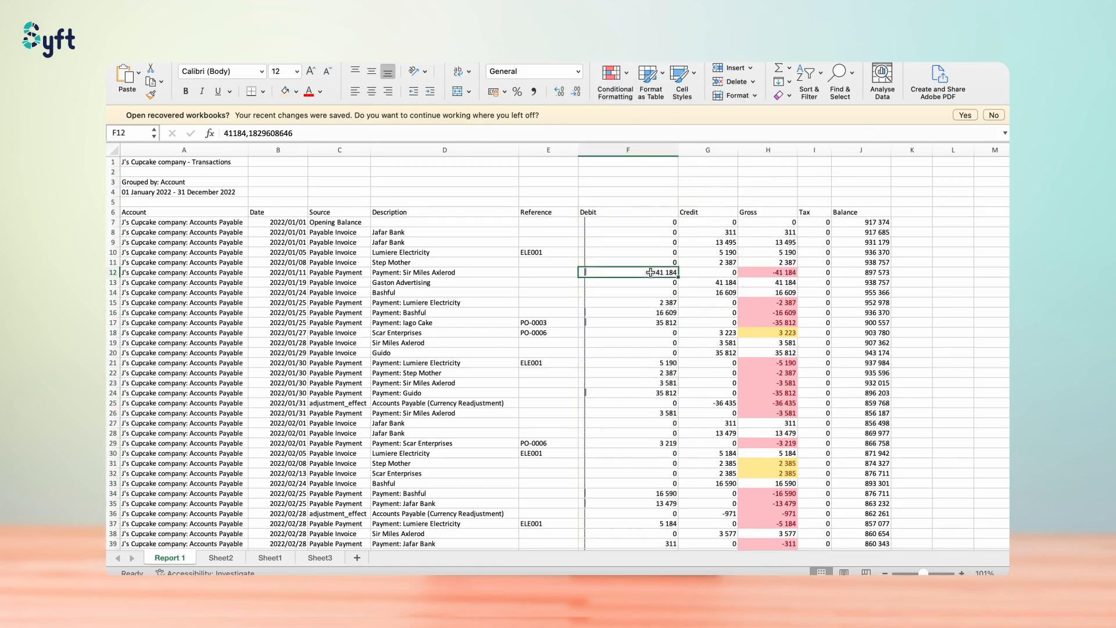
pyautogui.click(599, 312)
pyautogui.click(599, 321)
pyautogui.click(602, 401)
pyautogui.scroll(-10, 601, 398)
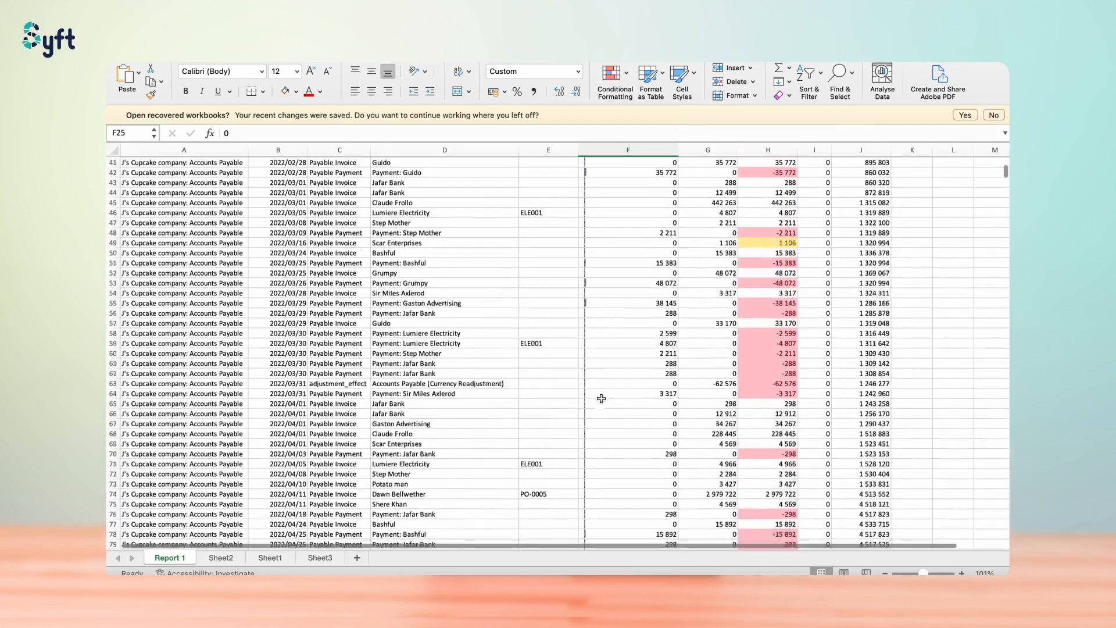
pyautogui.scroll(-4, 601, 398)
pyautogui.click(621, 459)
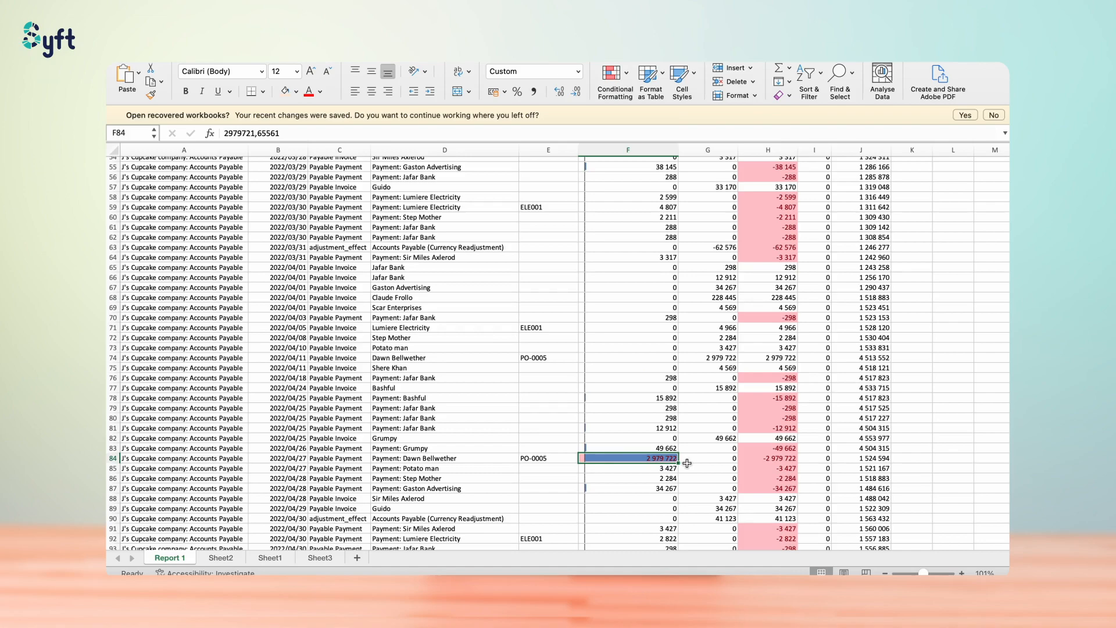
# - Apply the red-yellow-green colour scale to the whole Debit column, with red for the highest values
pyautogui.scroll(14, 689, 402)
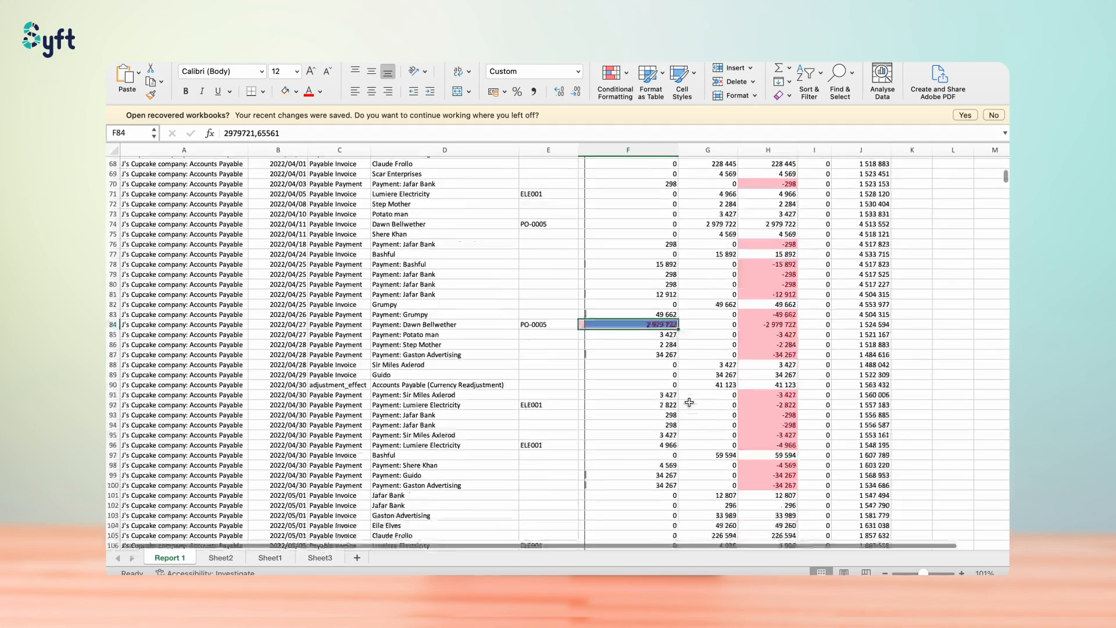
pyautogui.scroll(-2, 689, 403)
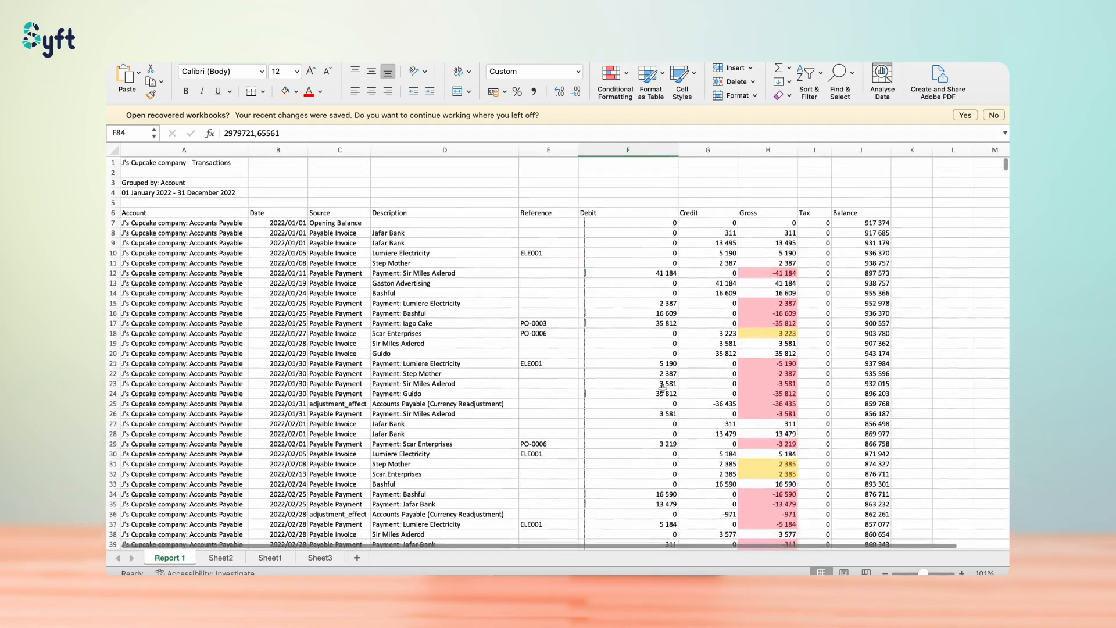
pyautogui.click(627, 73)
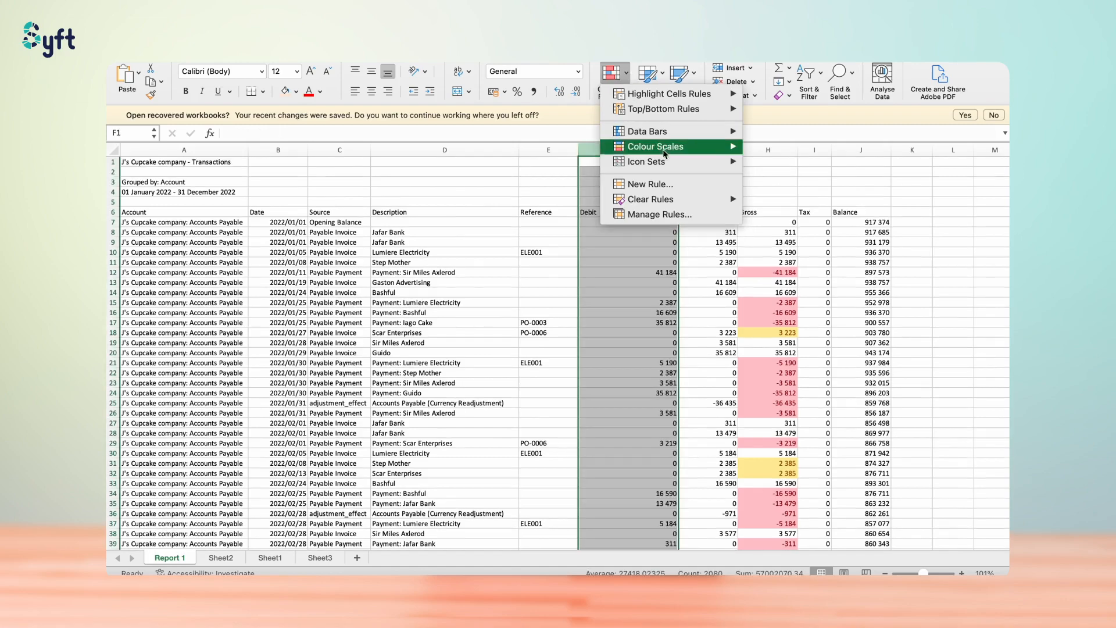
pyautogui.moveTo(686, 147)
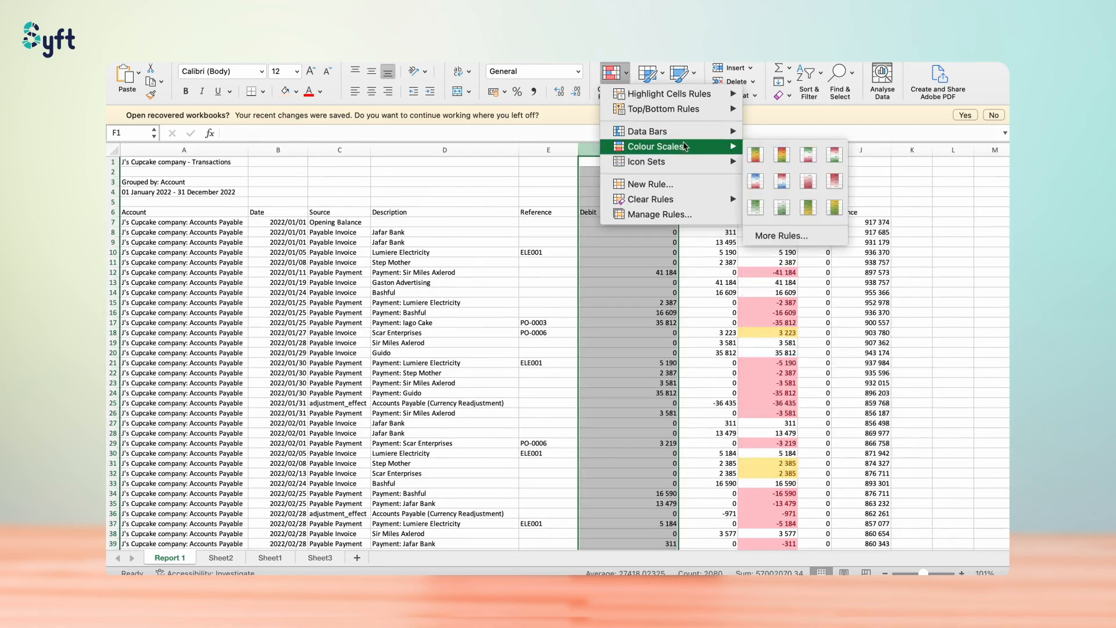
pyautogui.click(782, 154)
# - Examine how the colour scale shades the Debit amounts, including the cells in rows 84 and 131
pyautogui.scroll(-15, 655, 281)
pyautogui.scroll(-9, 655, 282)
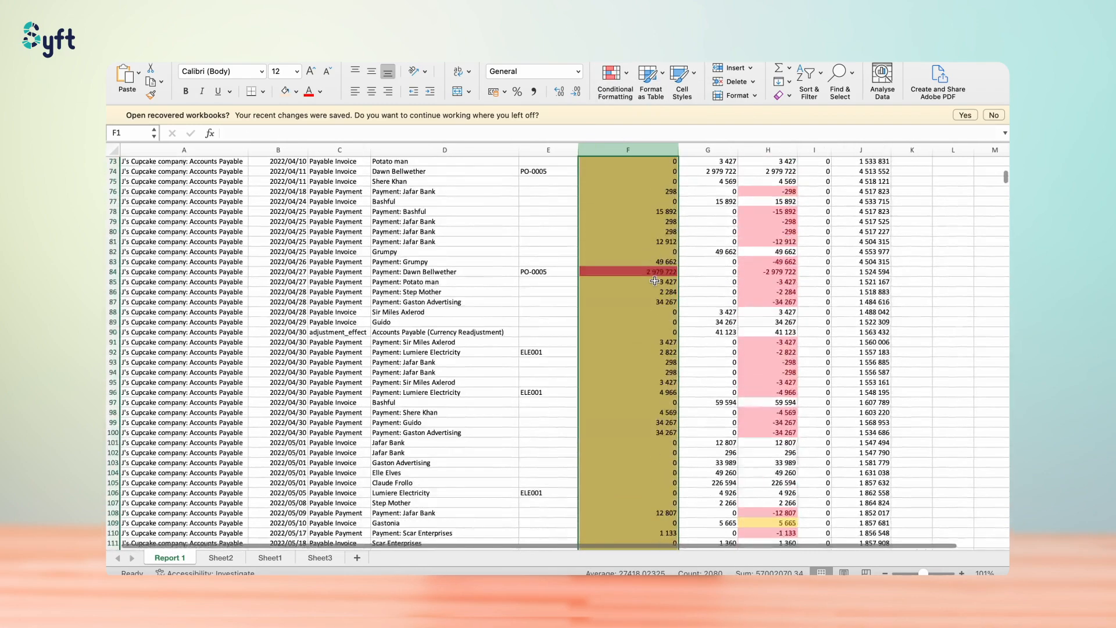
pyautogui.click(649, 273)
pyautogui.scroll(-17, 649, 272)
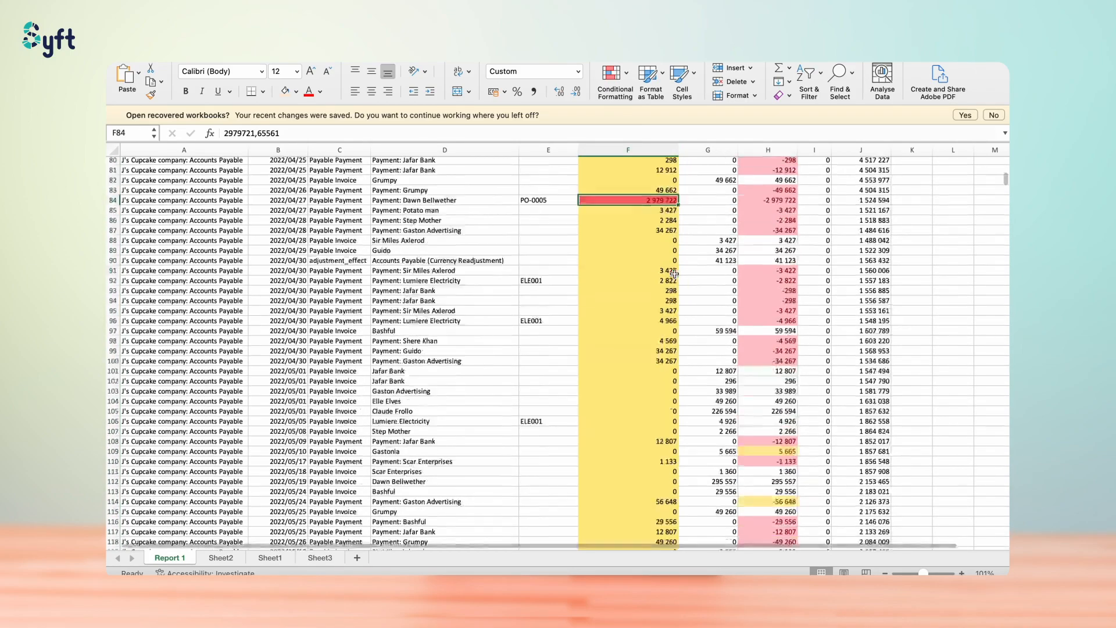
pyautogui.click(649, 227)
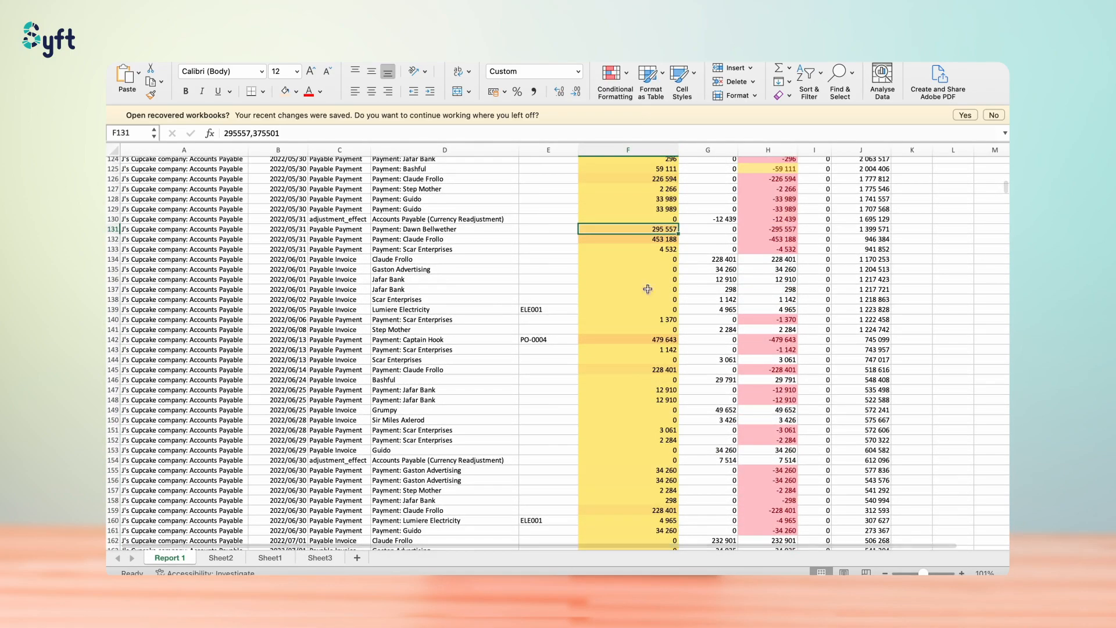
# - Review the style options and 2-Colour Scale settings of a new formatting rule for the Debit column, without creating the rule
pyautogui.scroll(20, 644, 243)
pyautogui.click(629, 70)
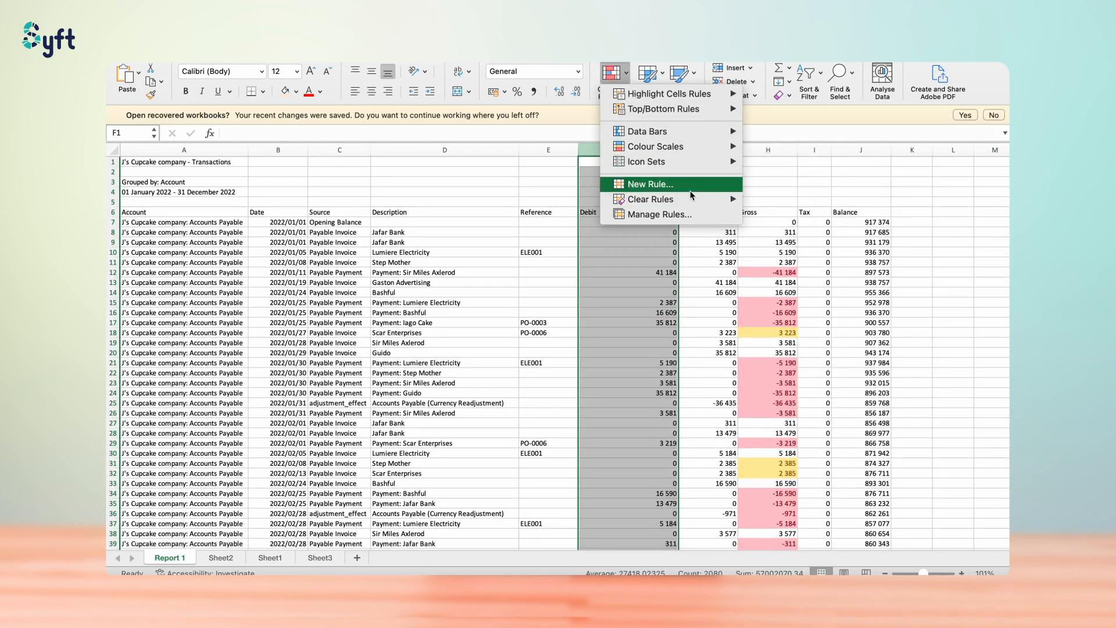
pyautogui.click(691, 194)
pyautogui.click(556, 153)
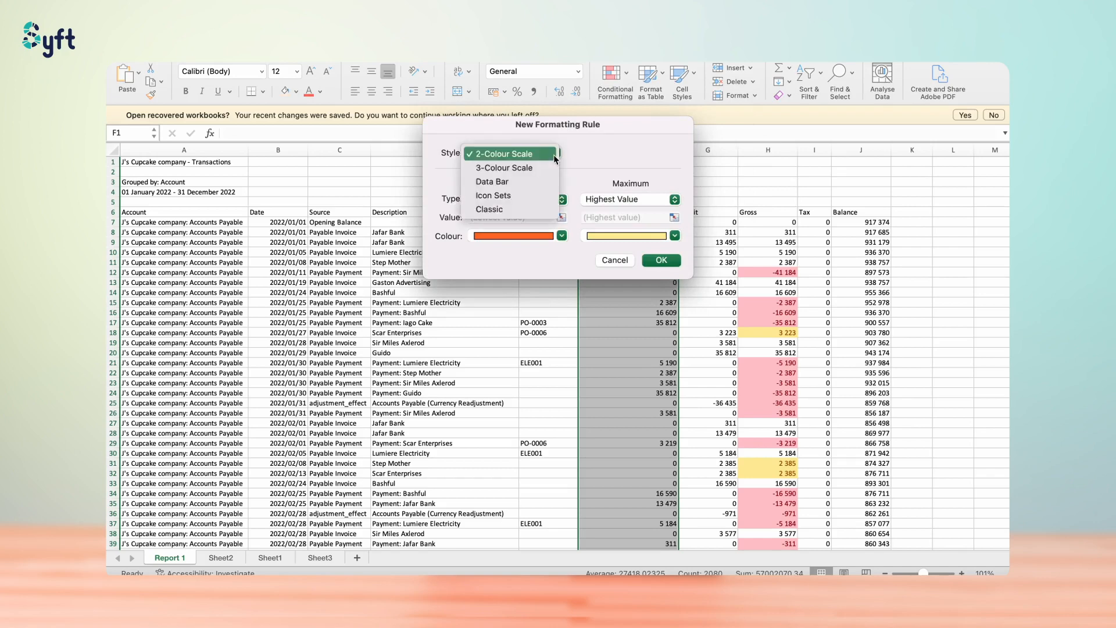
pyautogui.click(591, 163)
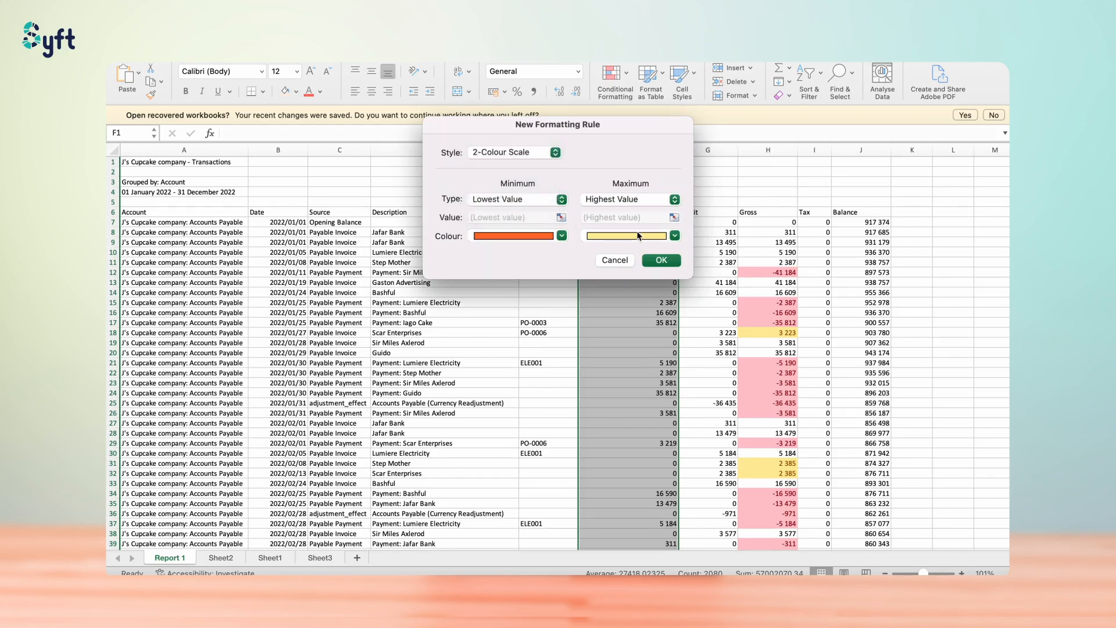
pyautogui.click(625, 259)
# - Clear the conditional formatting rules from the whole Gross column
pyautogui.click(612, 73)
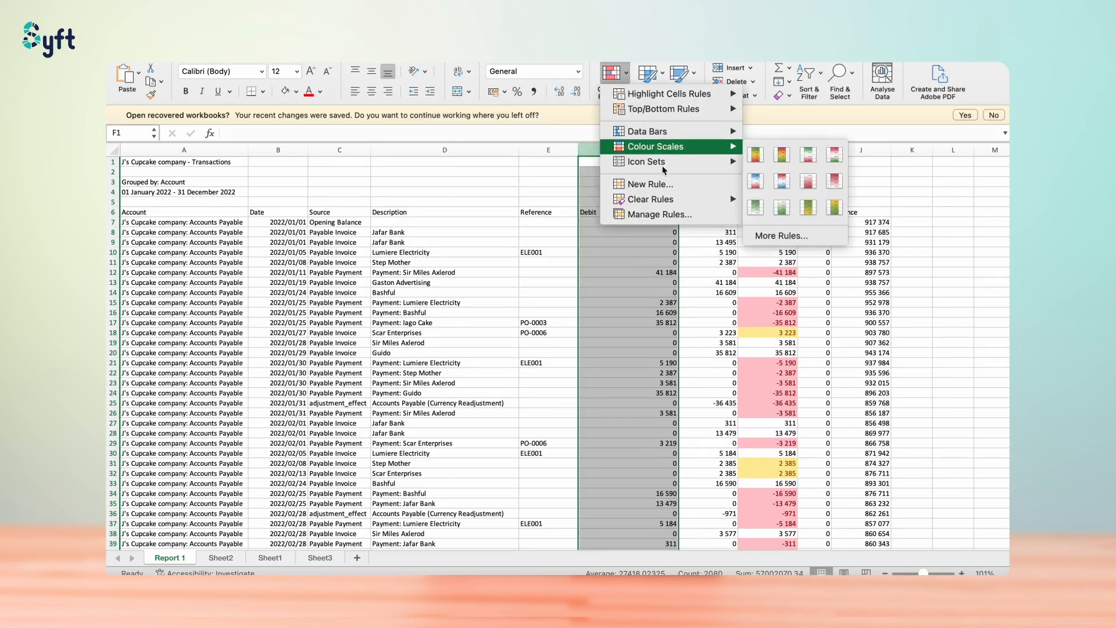
pyautogui.click(599, 323)
pyautogui.click(788, 154)
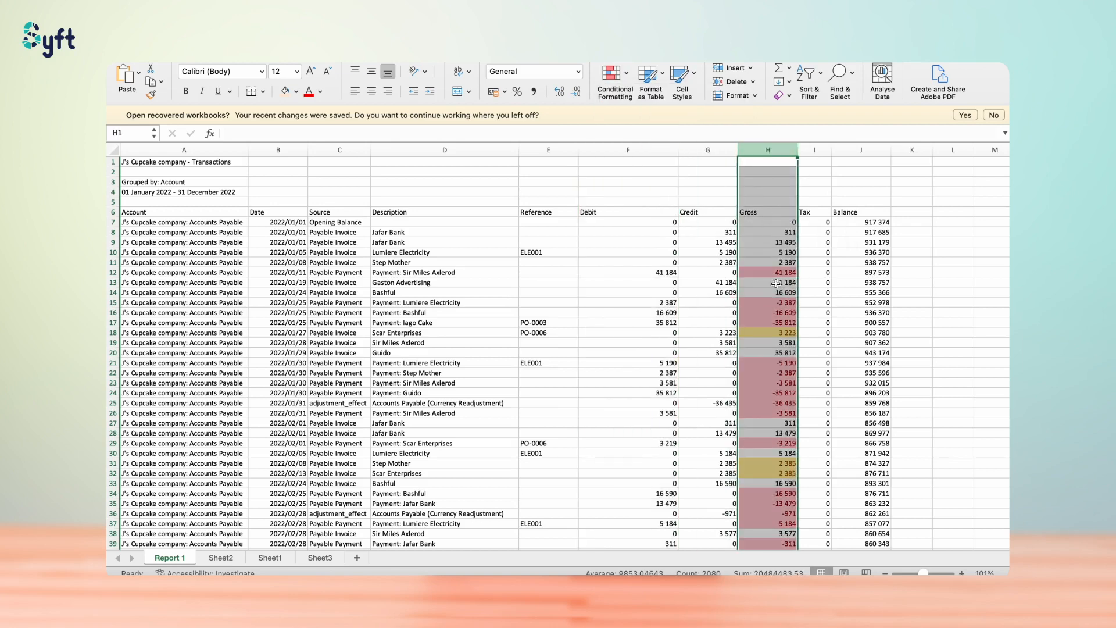
pyautogui.click(611, 73)
pyautogui.moveTo(662, 200)
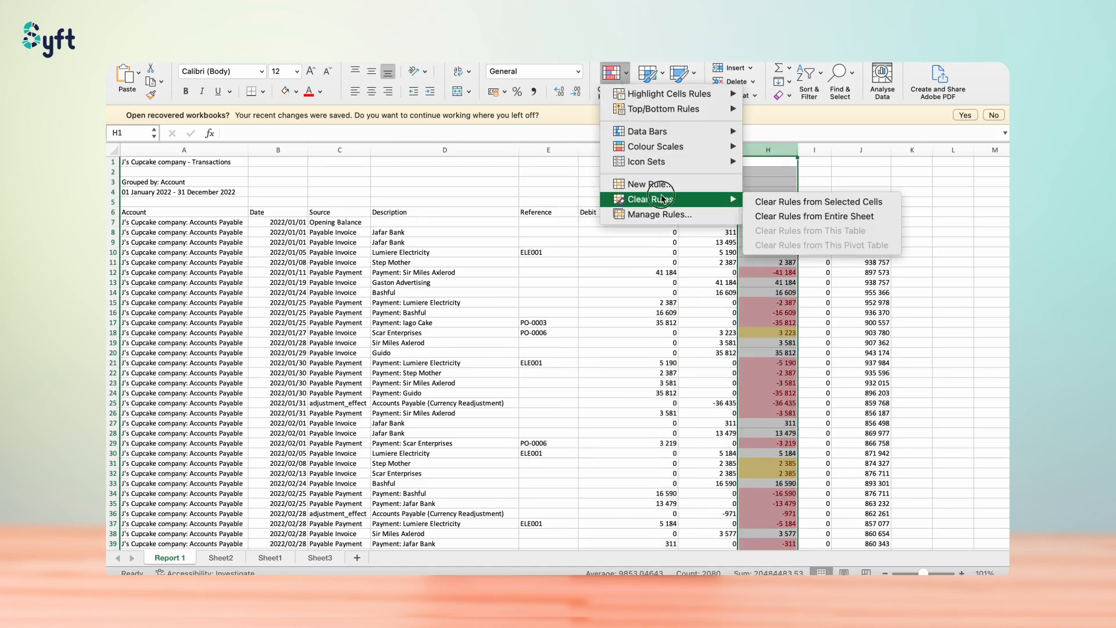
pyautogui.click(802, 203)
pyautogui.click(777, 272)
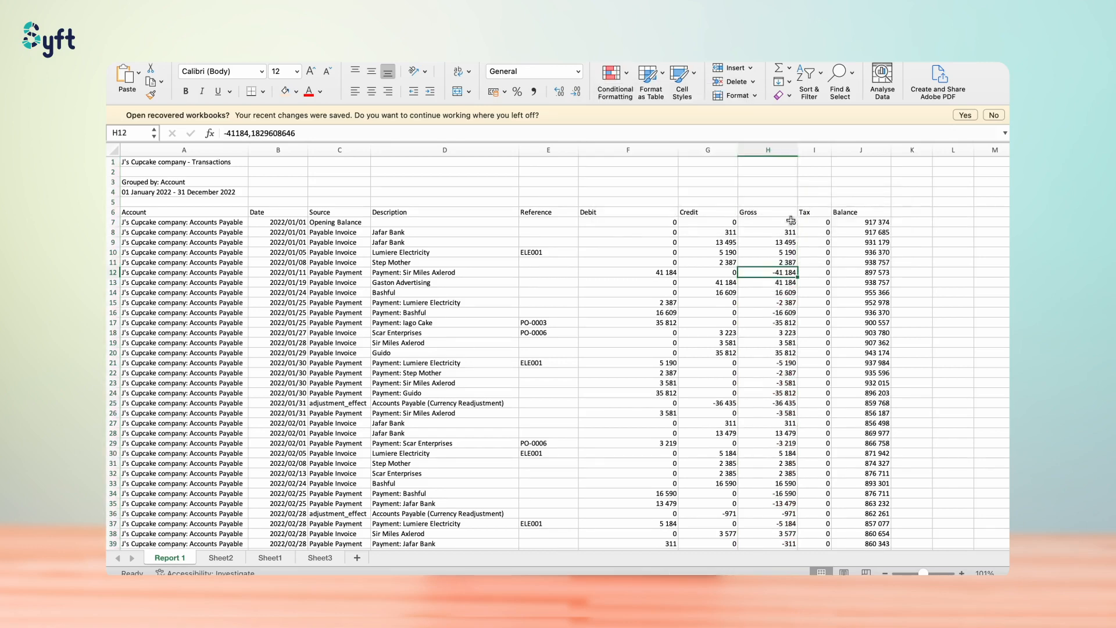
pyautogui.click(612, 74)
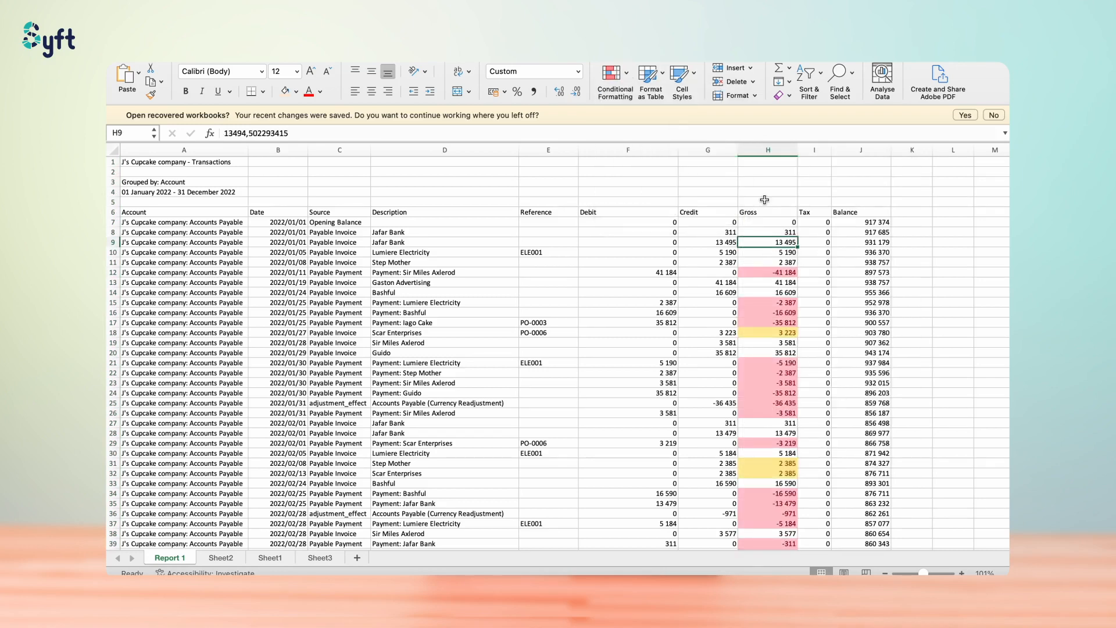
# - Review the Gross column's formatting rules, including the Stop if true option and the settings of the contains '10' rule, without changing them
pyautogui.click(626, 74)
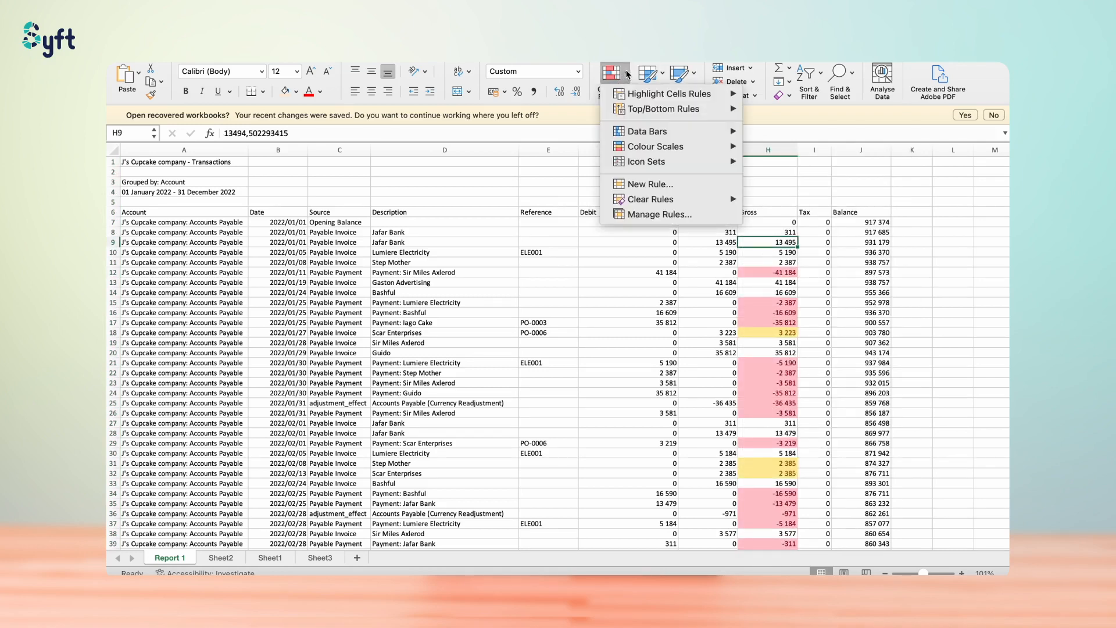
pyautogui.click(646, 215)
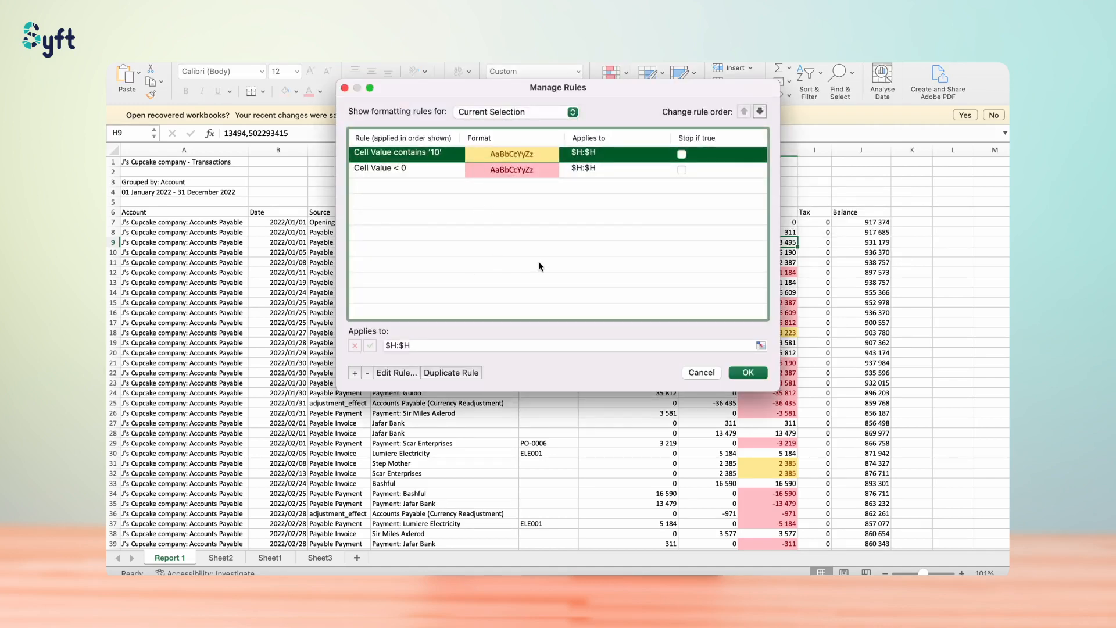
pyautogui.click(682, 155)
pyautogui.click(682, 154)
pyautogui.click(408, 375)
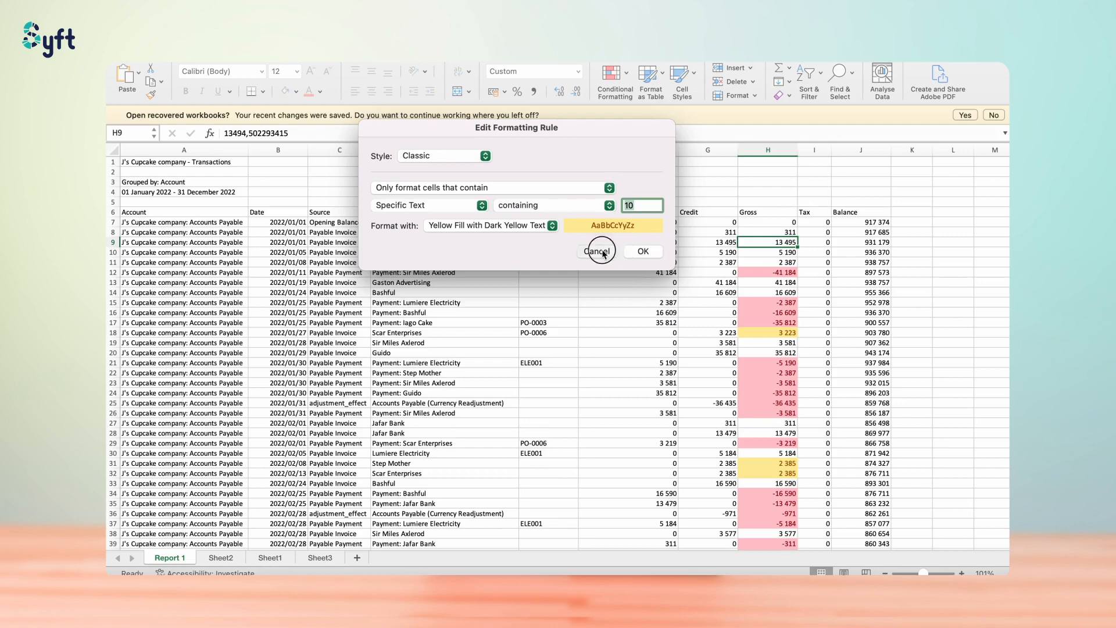
pyautogui.click(643, 252)
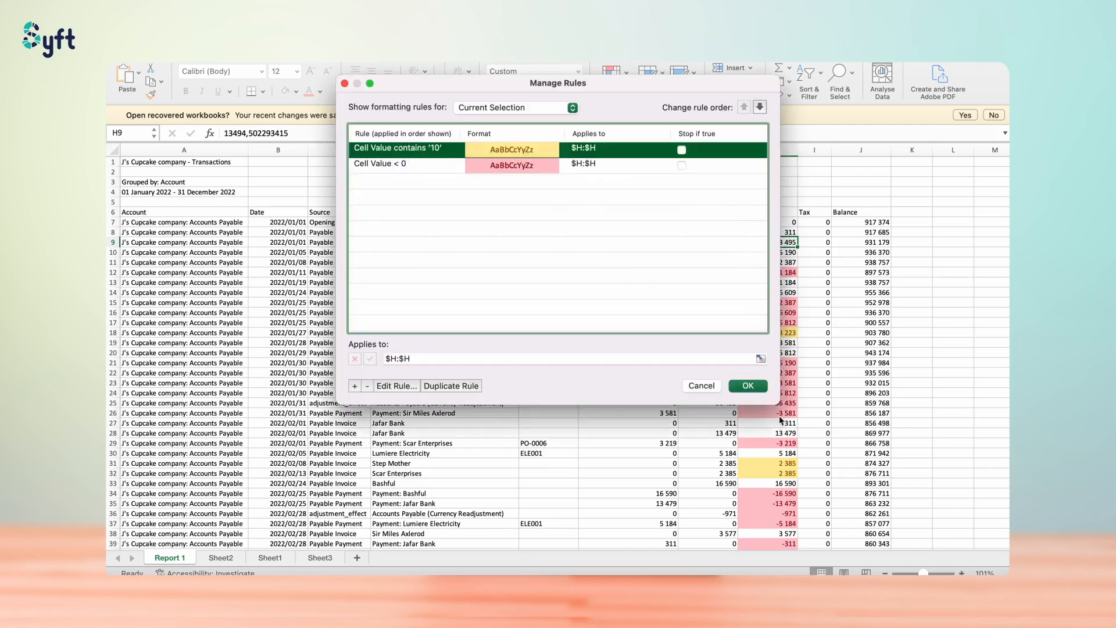
pyautogui.click(706, 385)
pyautogui.click(810, 324)
pyautogui.click(541, 195)
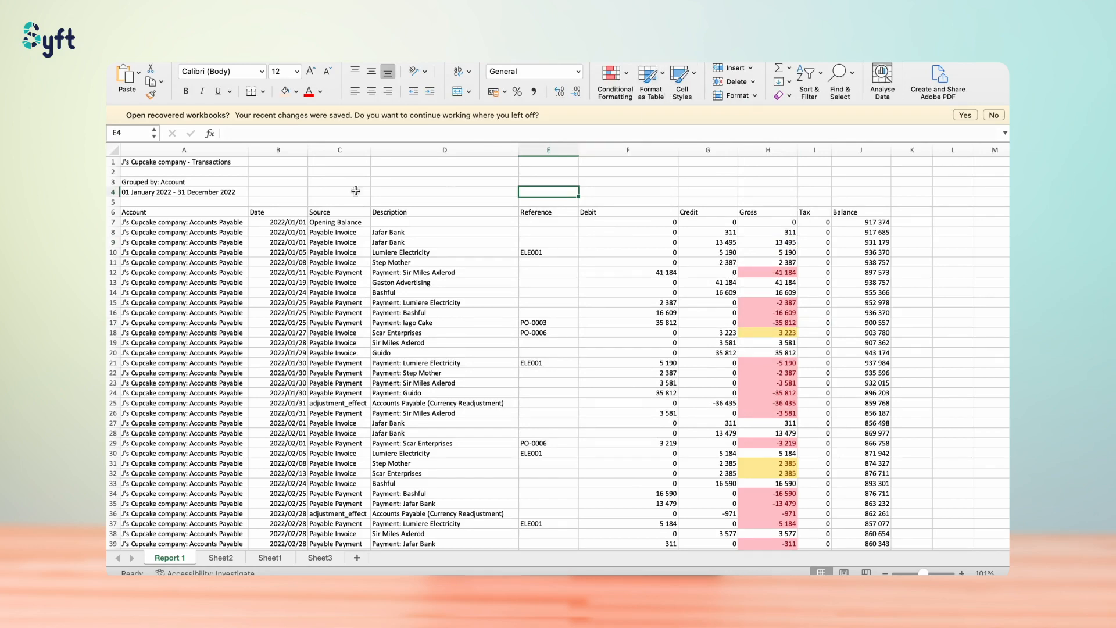
# - Format the range A6:D34 as a table using the light blue style with a solid blue header row
pyautogui.moveTo(127, 214); pyautogui.dragTo(511, 492)
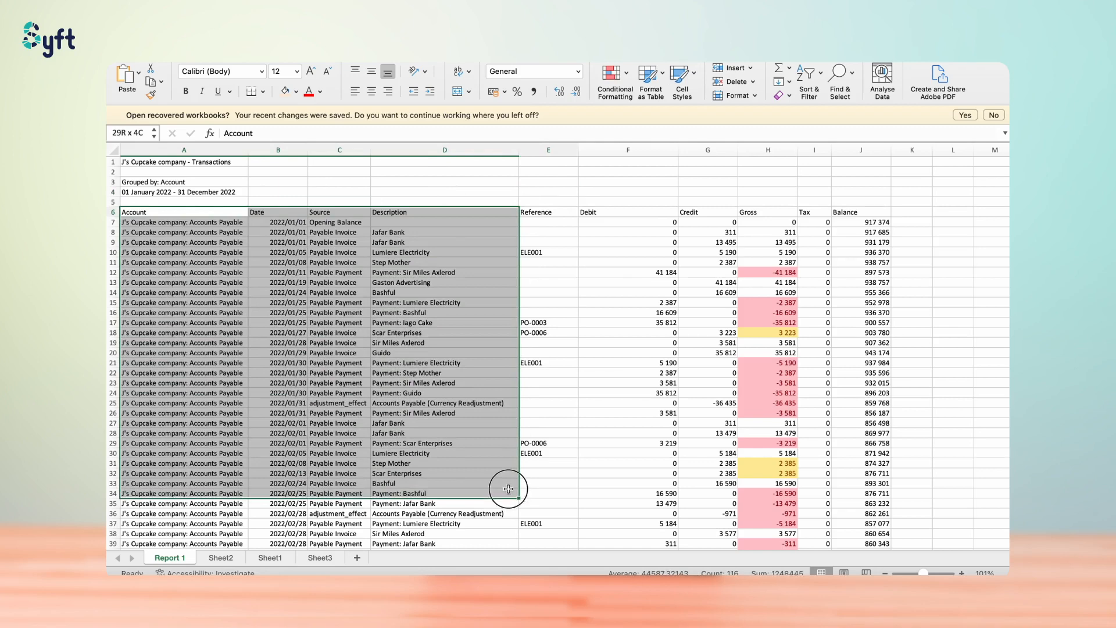
pyautogui.click(650, 78)
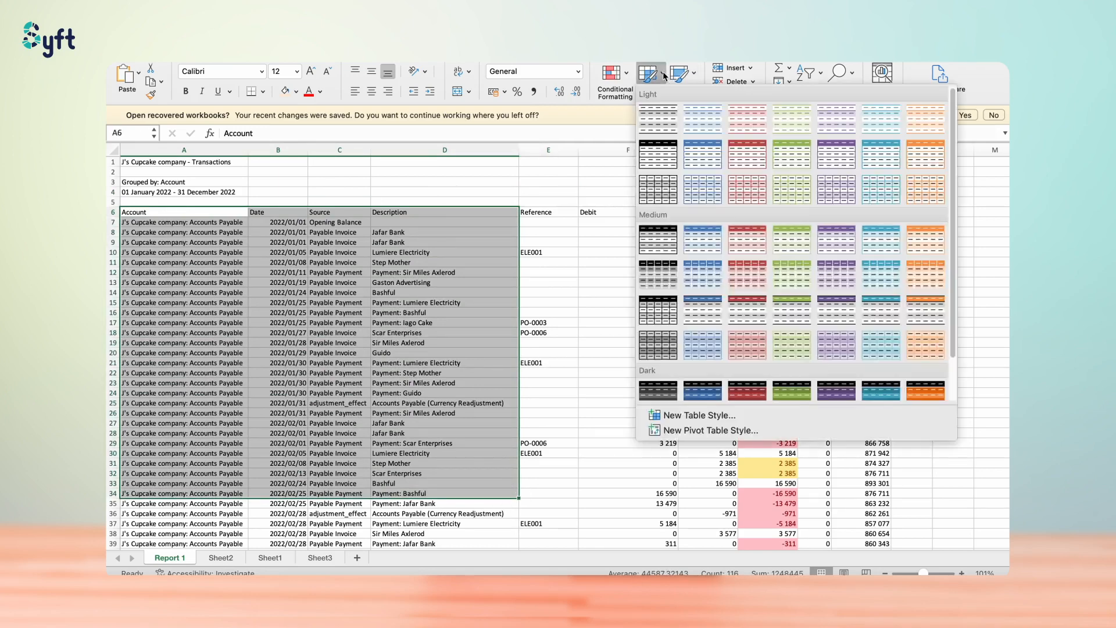
pyautogui.click(691, 147)
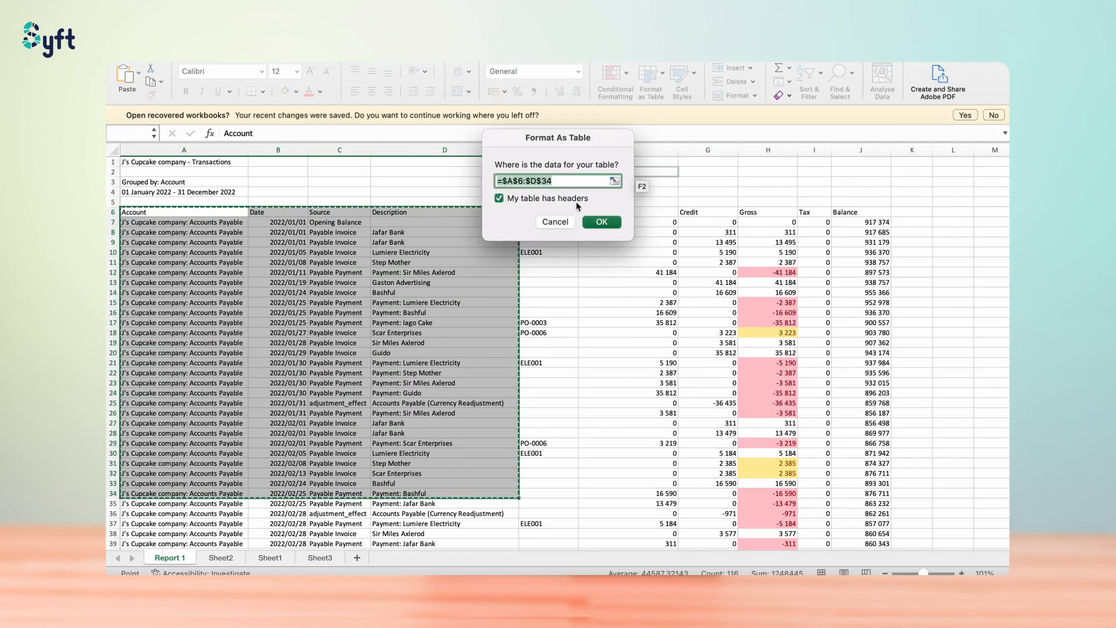